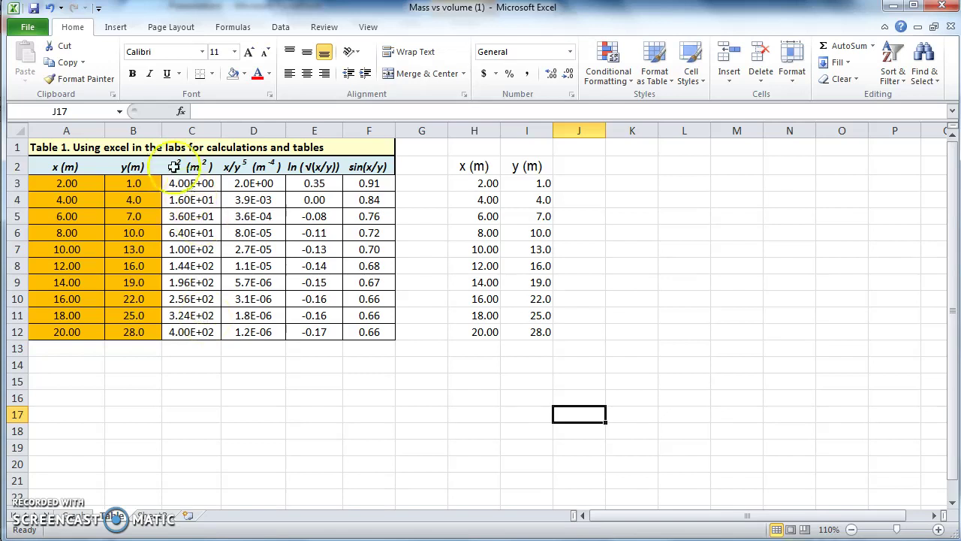
- Enter the column header x2(m) in cell J2, beside the y (m) heading
{"action": "left_click", "coordinate": [577, 167]}
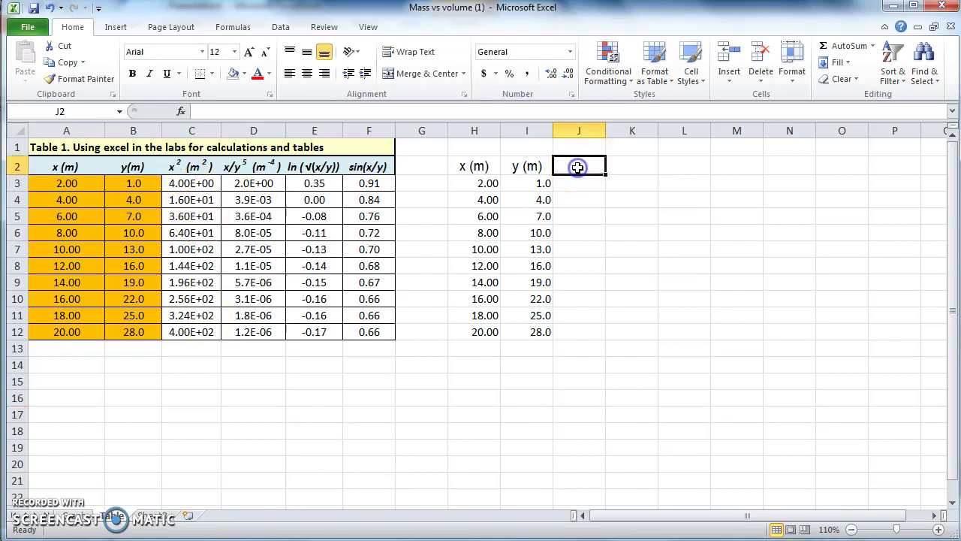
{"action": "type", "text": "x2("}
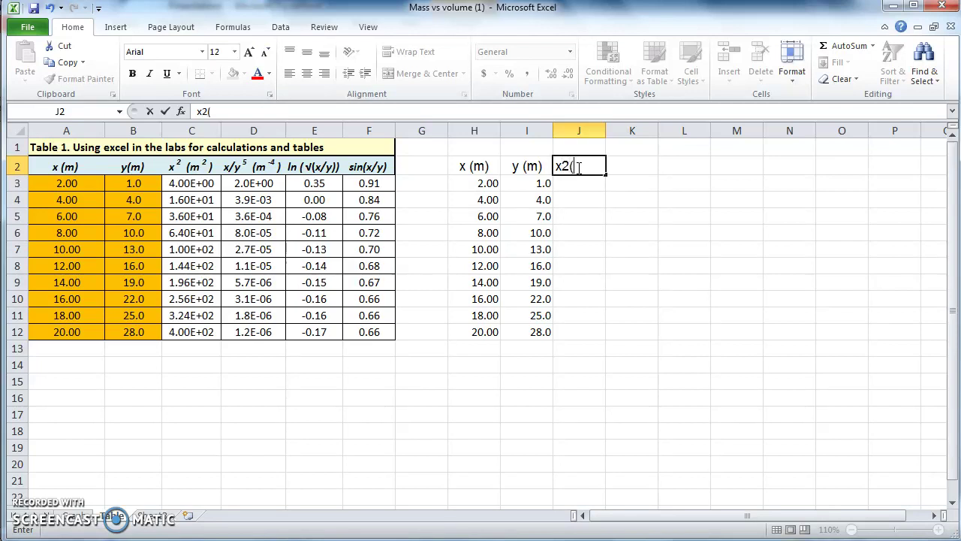
{"action": "type", "text": "m)"}
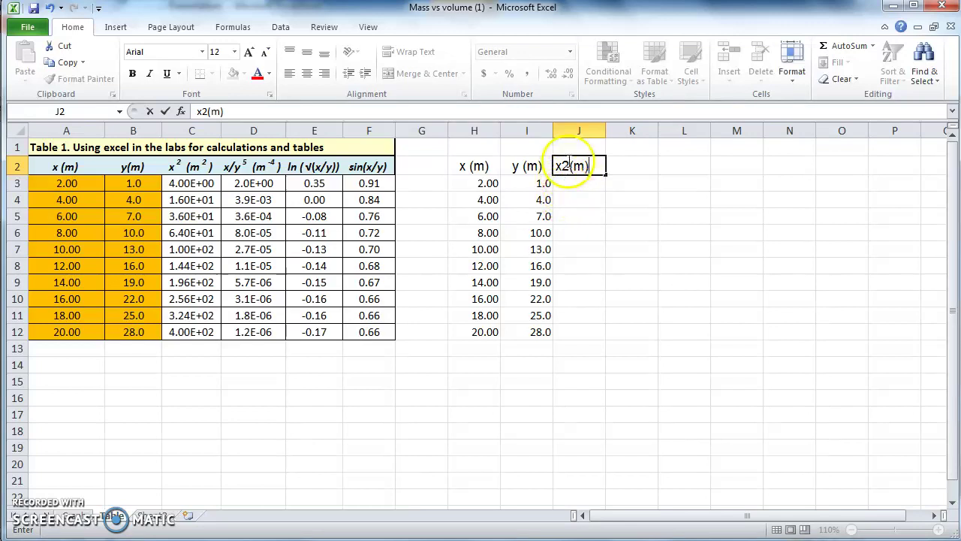
{"action": "left_click", "coordinate": [575, 211]}
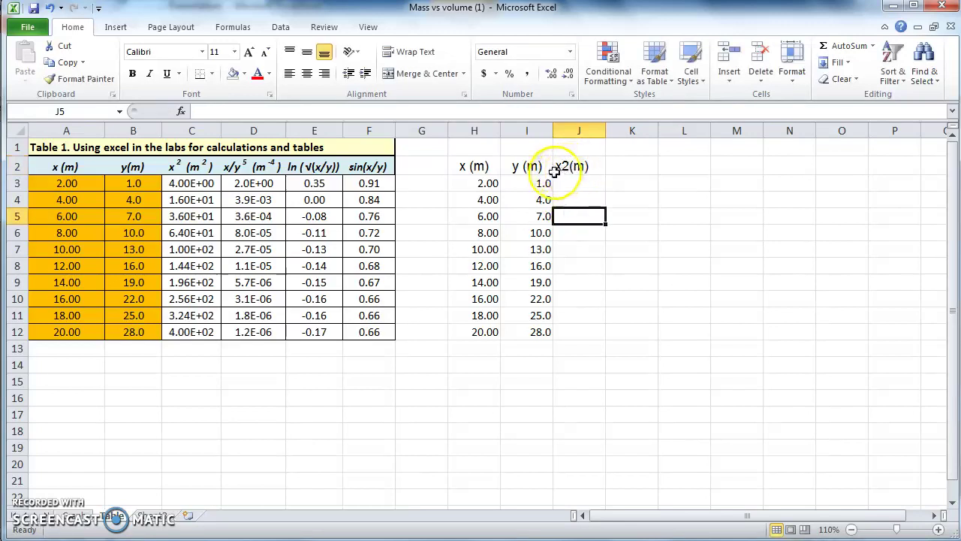
- Format the 2 after x in the J2 header as superscript
{"action": "left_click", "coordinate": [565, 165]}
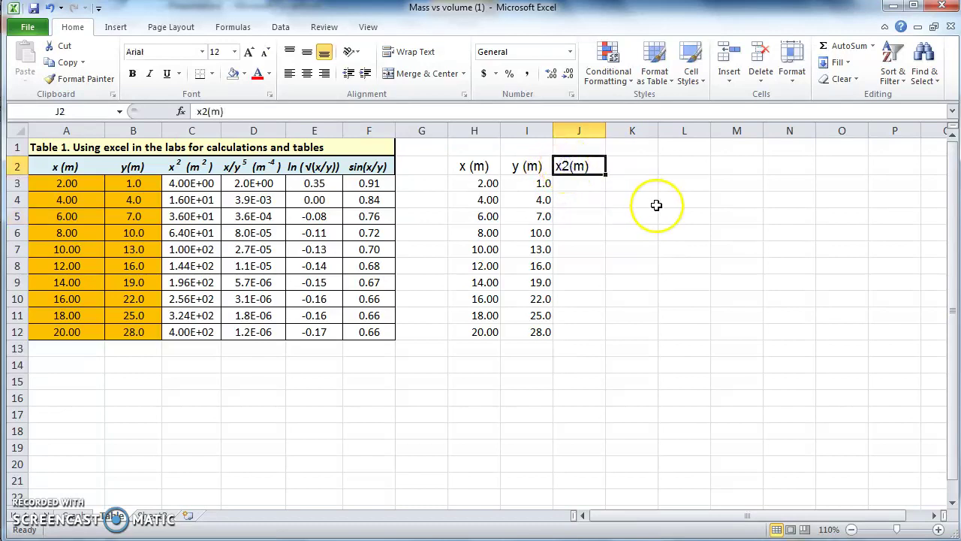
{"action": "double_click", "coordinate": [565, 166]}
{"action": "left_click", "coordinate": [590, 167]}
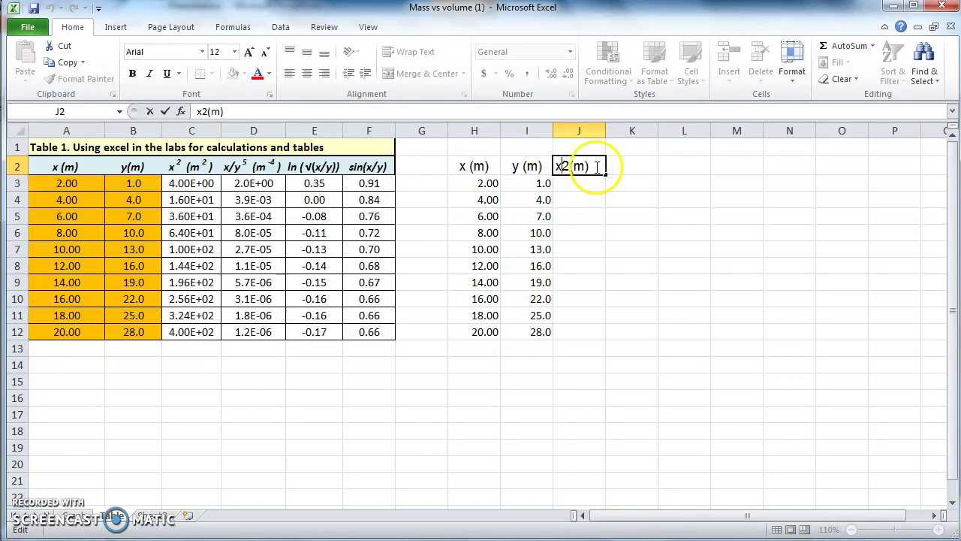
{"action": "left_click", "coordinate": [564, 166]}
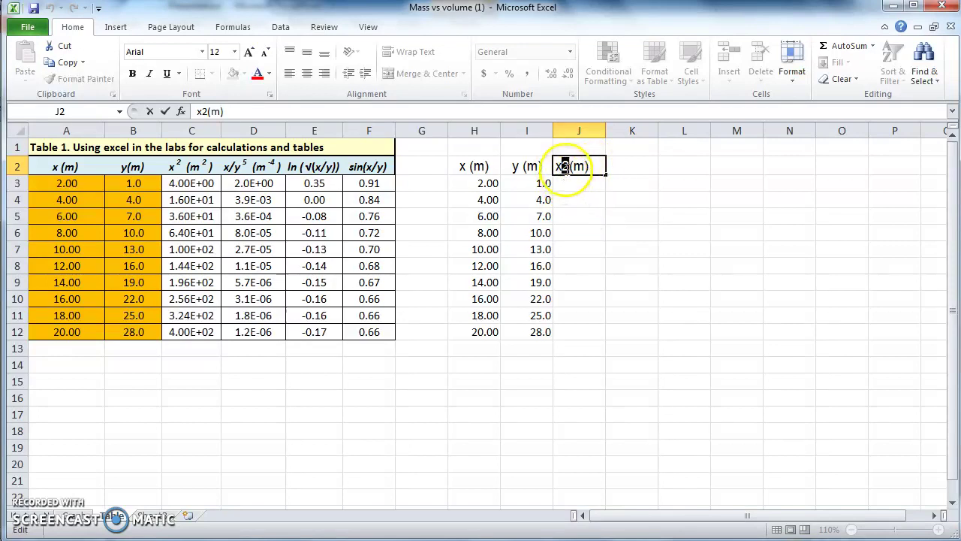
{"action": "right_click", "coordinate": [565, 167]}
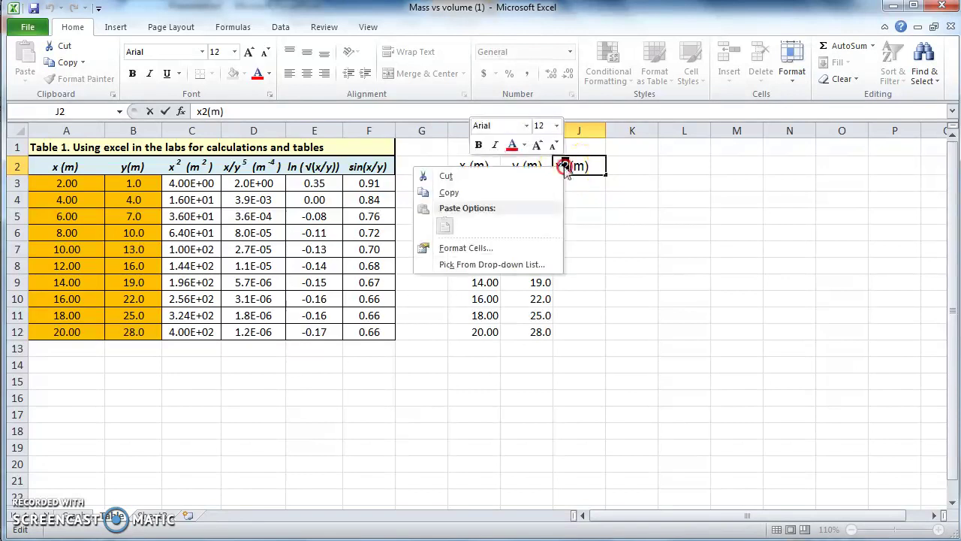
{"action": "left_click", "coordinate": [512, 252]}
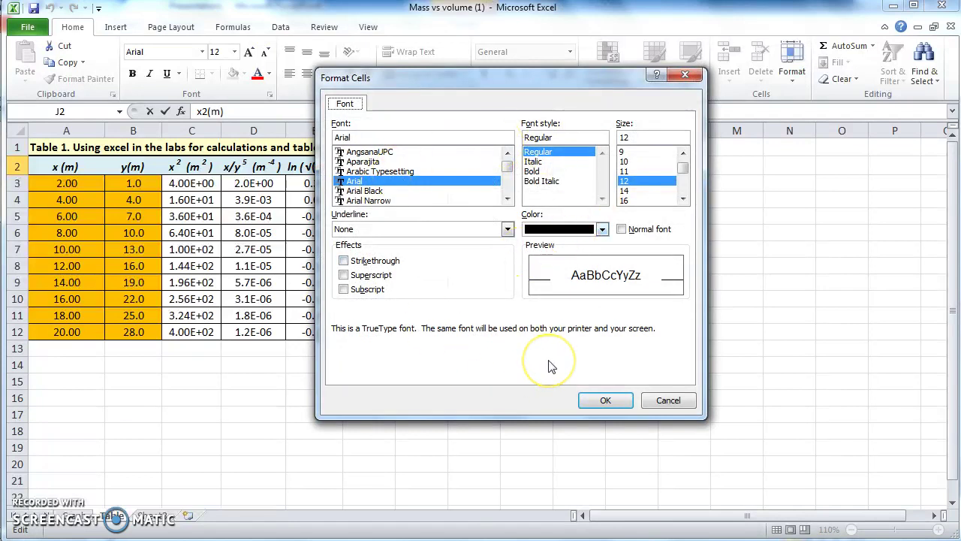
{"action": "left_click", "coordinate": [372, 275]}
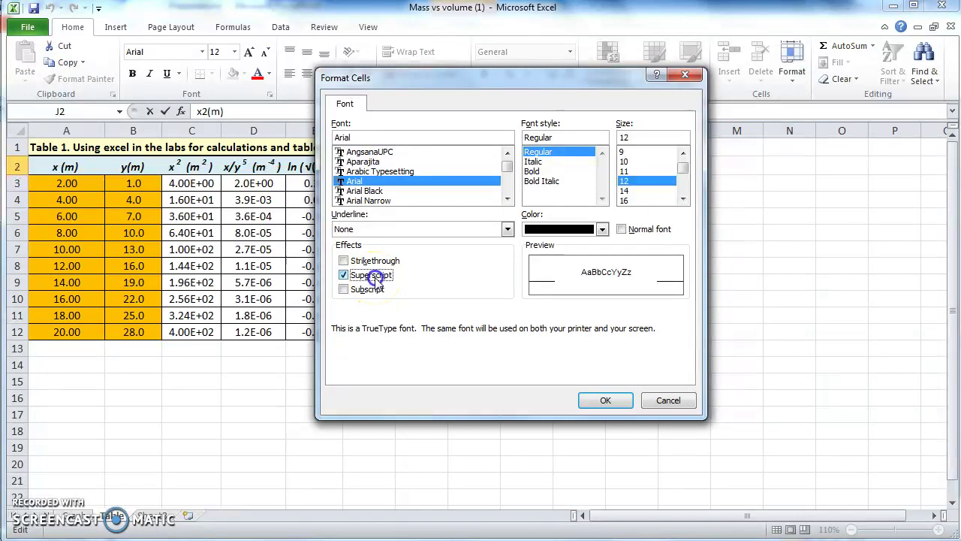
{"action": "left_click", "coordinate": [610, 401]}
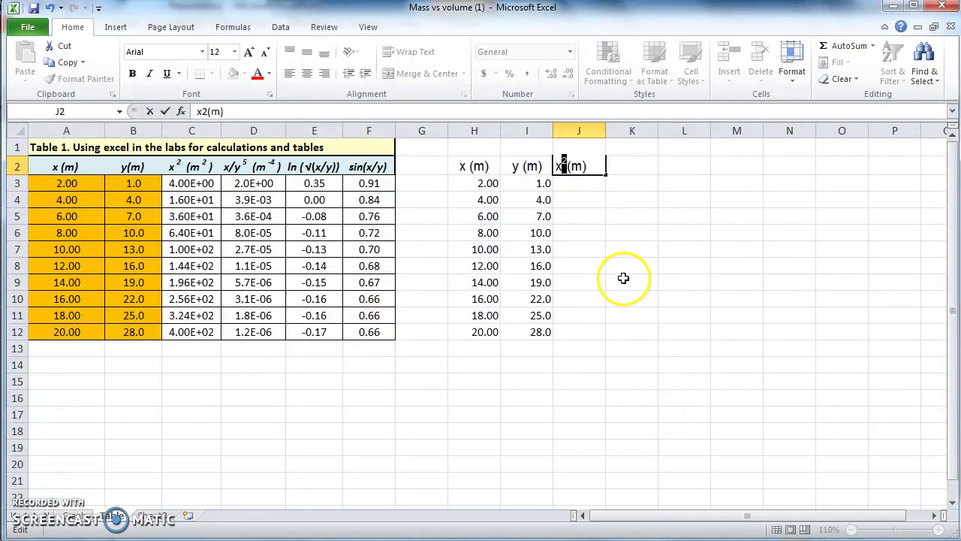
{"action": "left_click", "coordinate": [589, 217]}
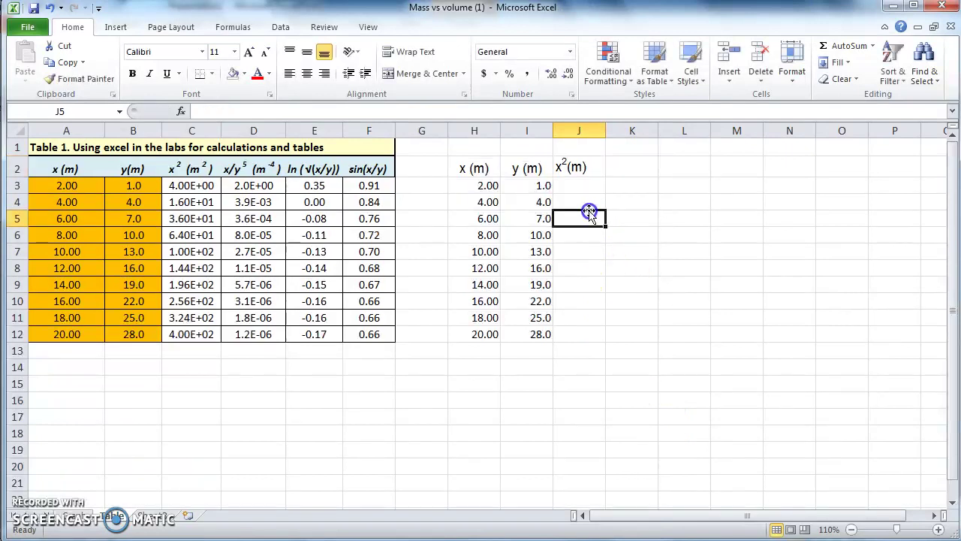
- Add a superscript 2 after m in the J2 header and a space before the parenthesis, giving x² (m²)
{"action": "double_click", "coordinate": [578, 169]}
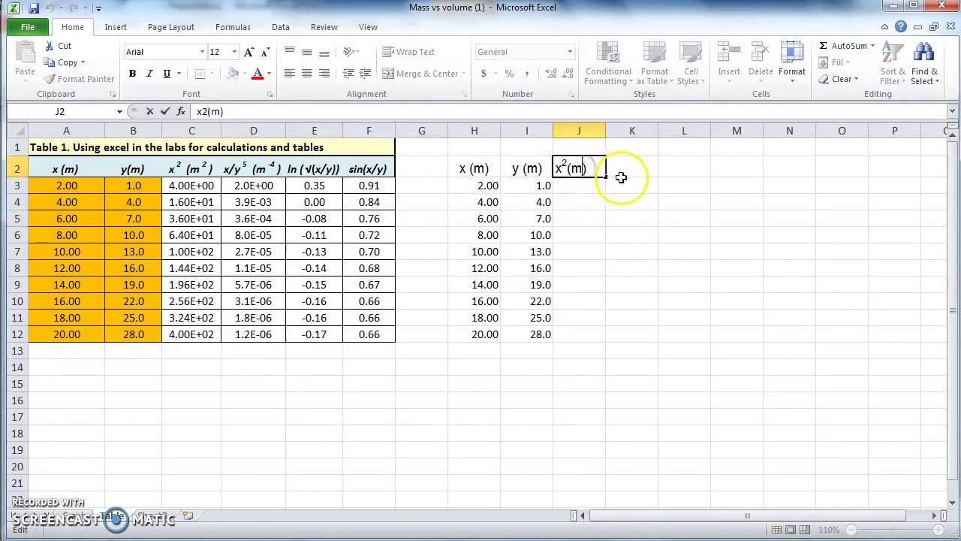
{"action": "key", "text": "Left"}
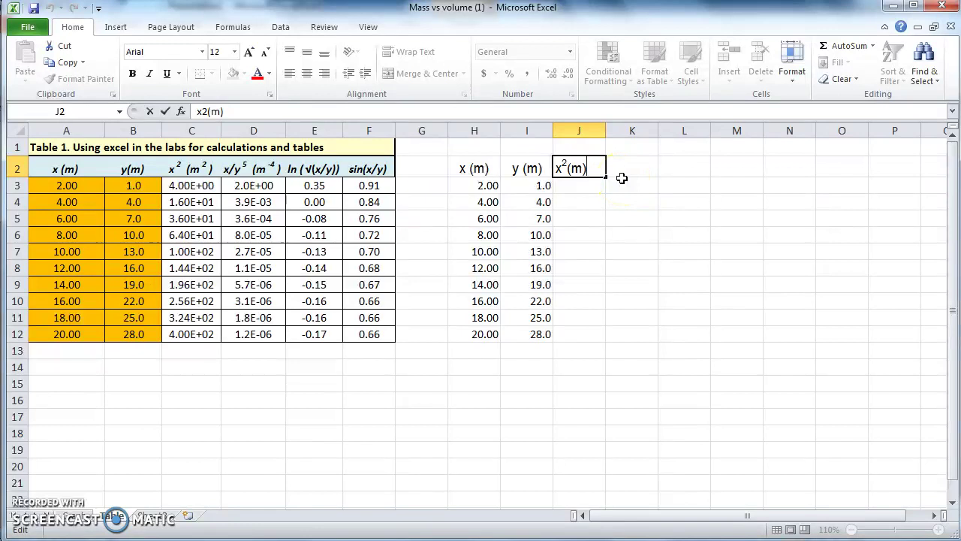
{"action": "double_click", "coordinate": [576, 166]}
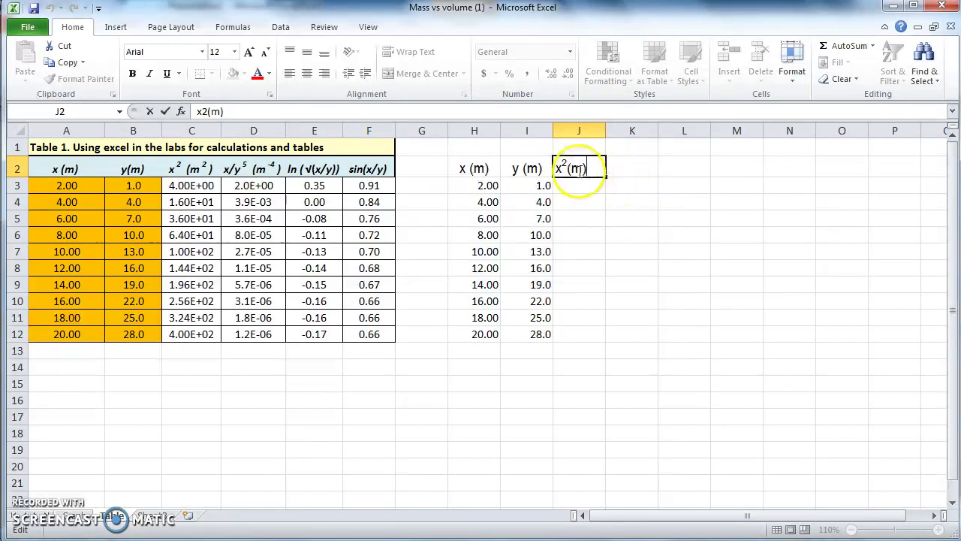
{"action": "left_click", "coordinate": [579, 168]}
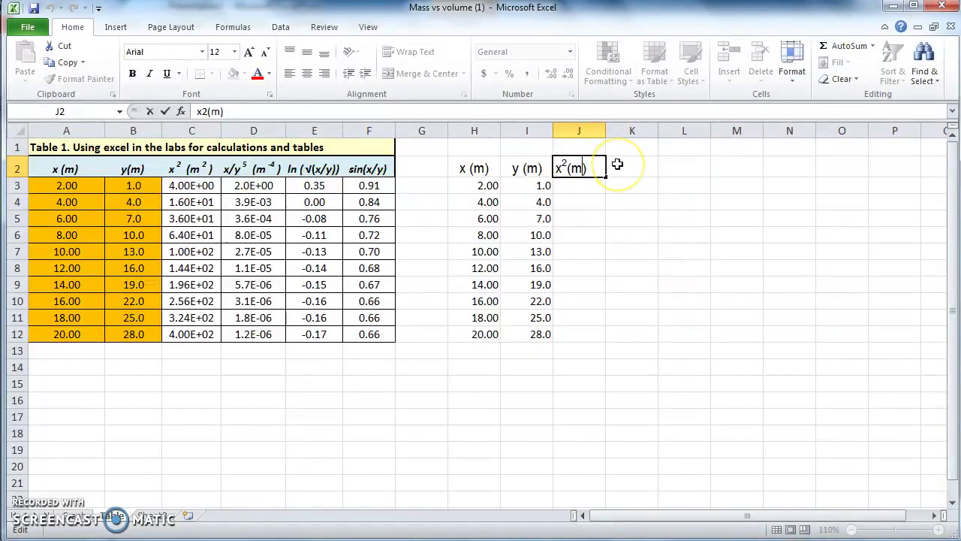
{"action": "type", "text": "2"}
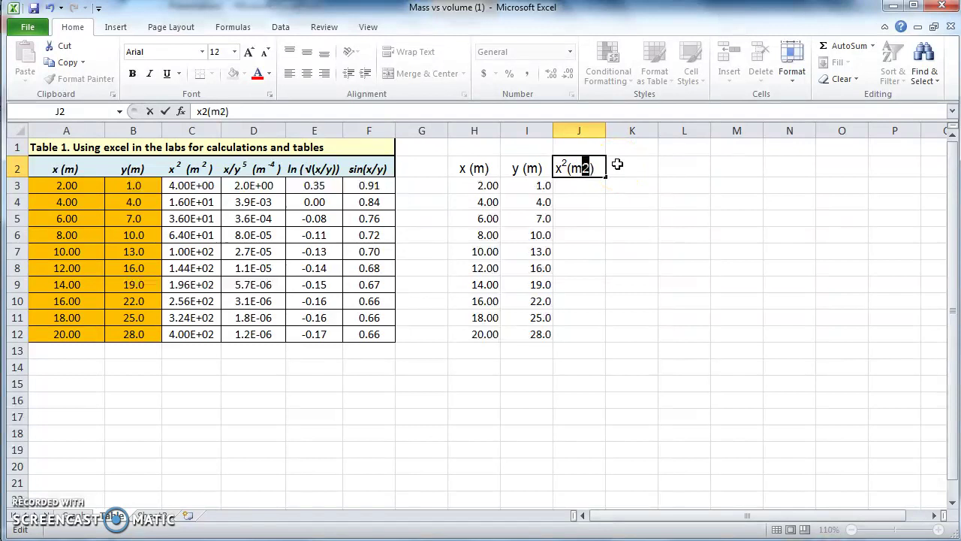
{"action": "right_click", "coordinate": [588, 169]}
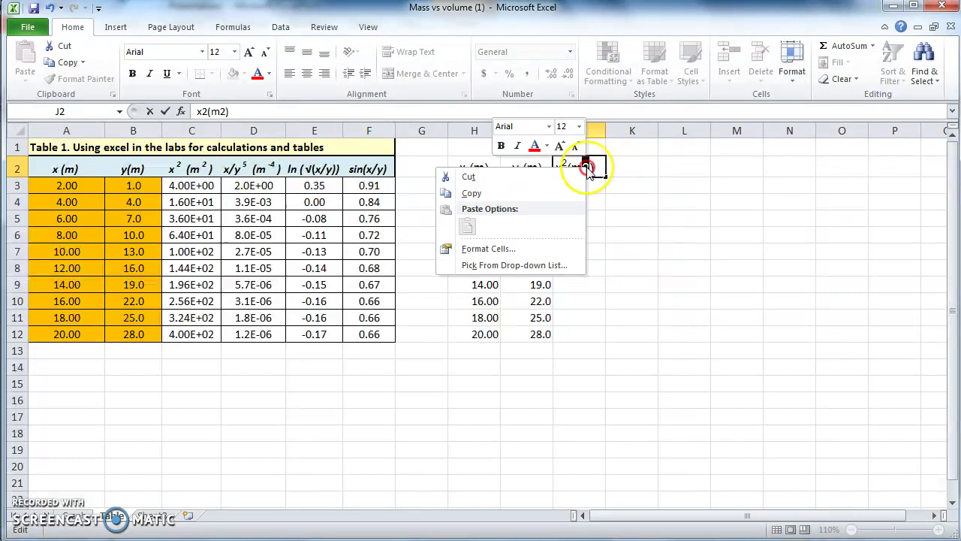
{"action": "left_click", "coordinate": [534, 248]}
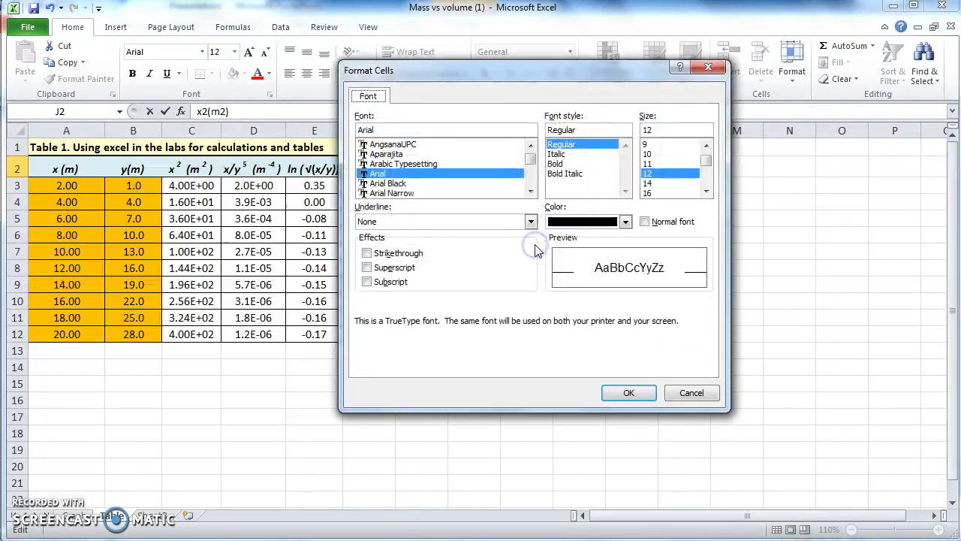
{"action": "left_click", "coordinate": [402, 269]}
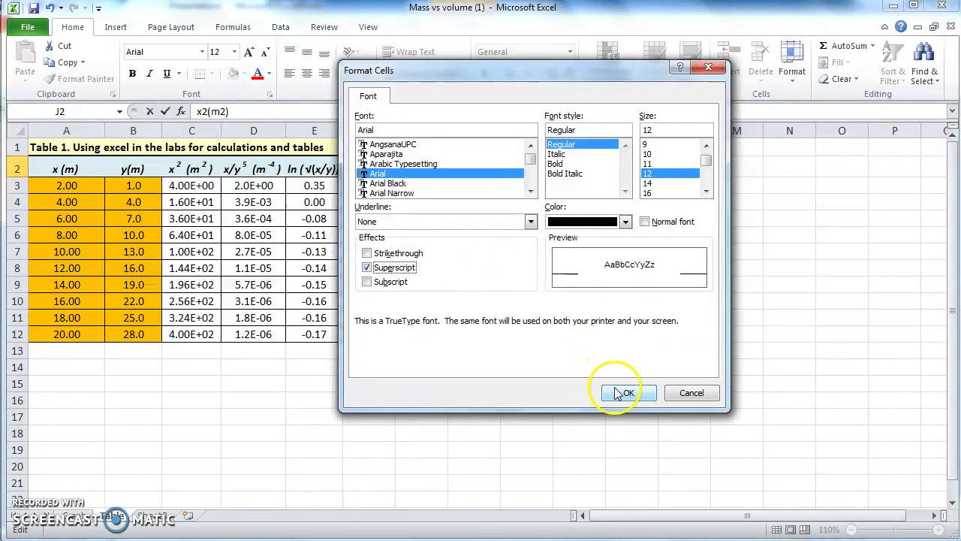
{"action": "left_click", "coordinate": [629, 393]}
{"action": "left_click", "coordinate": [614, 387]}
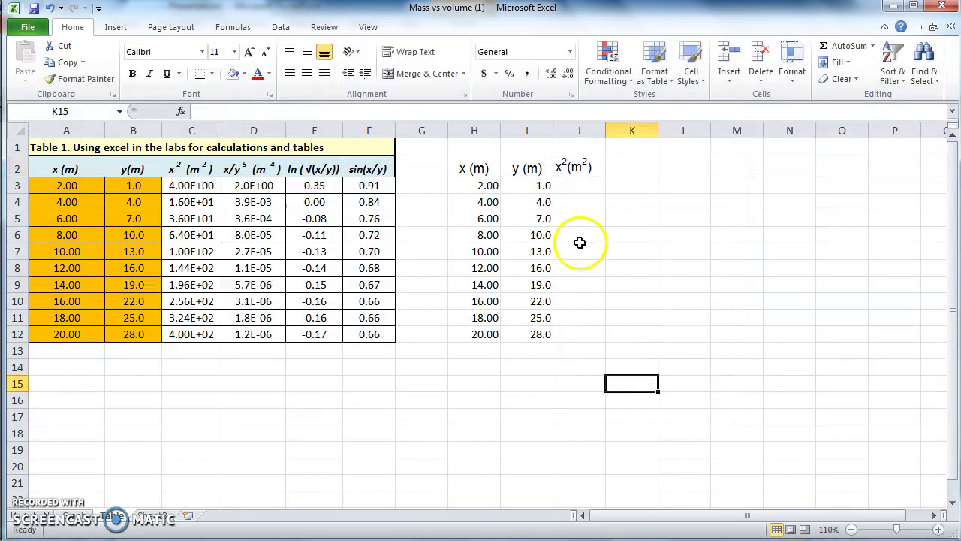
{"action": "double_click", "coordinate": [574, 165]}
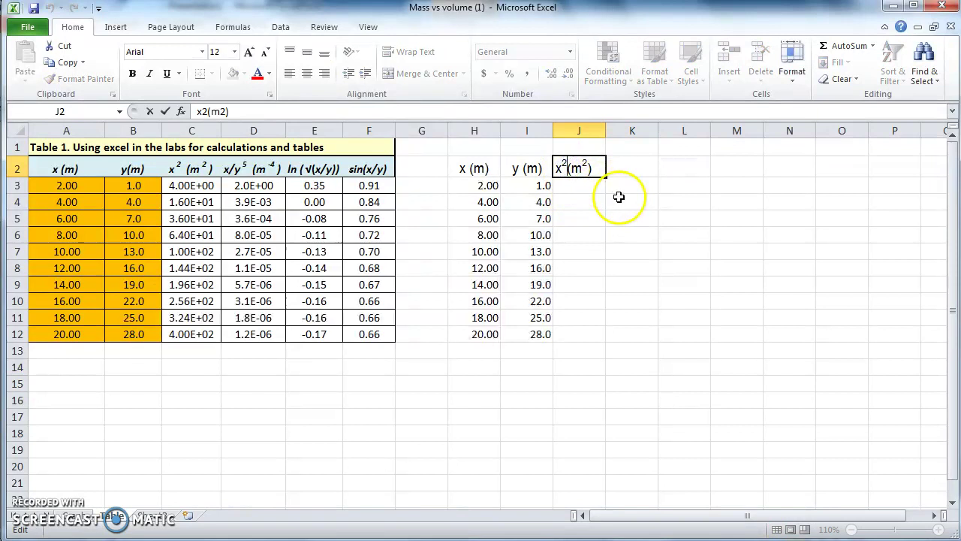
- Enter the formula =H3*H3 in cell J3 to square the first x value
{"action": "left_click", "coordinate": [585, 188]}
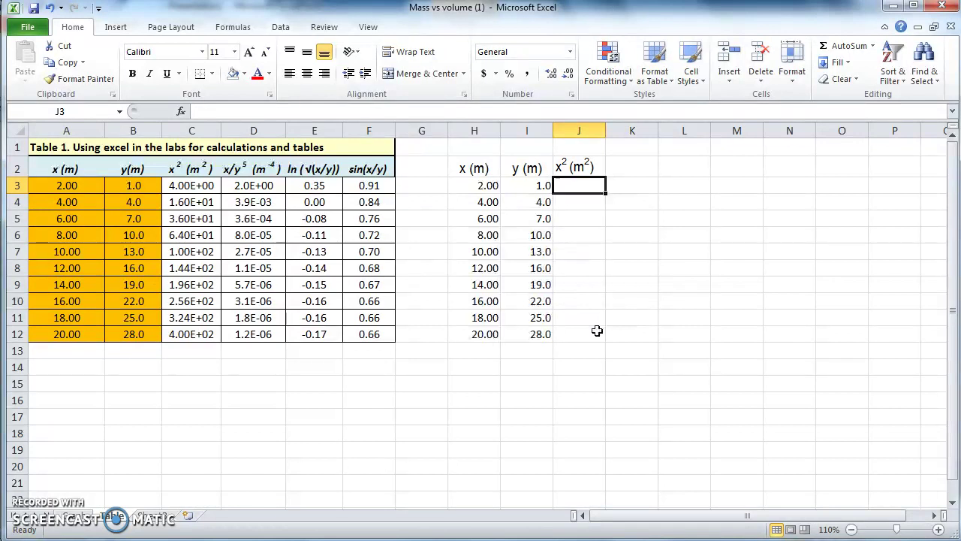
{"action": "type", "text": "="}
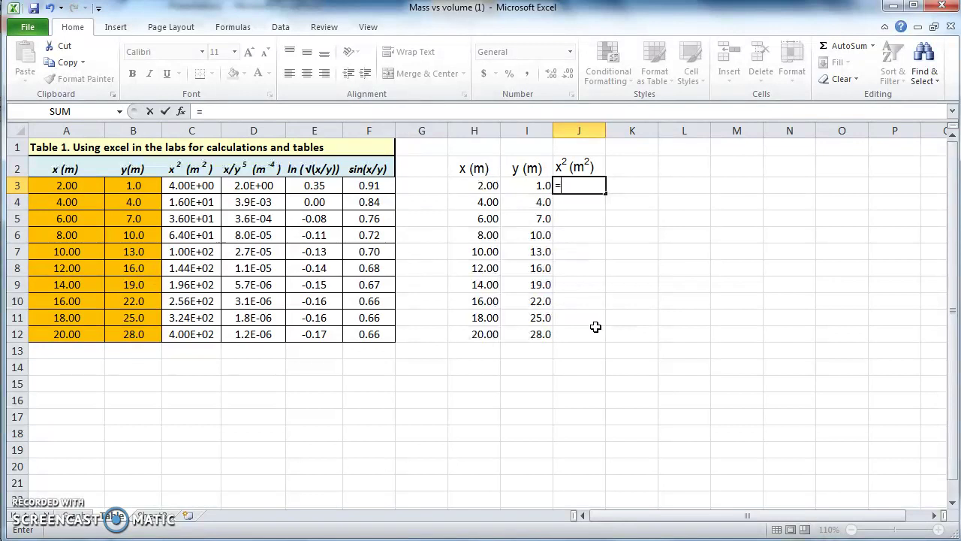
{"action": "left_click", "coordinate": [482, 187]}
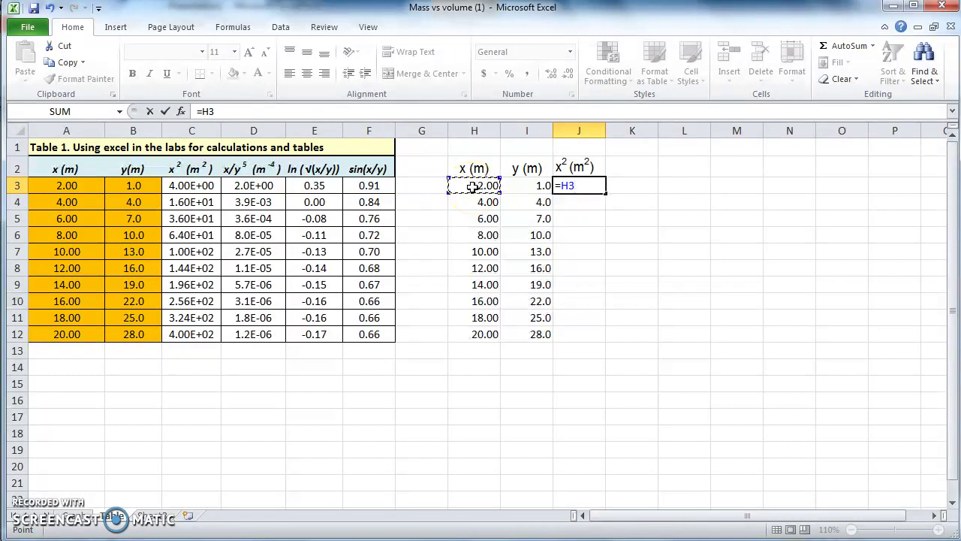
{"action": "type", "text": "*"}
{"action": "left_click", "coordinate": [473, 187]}
{"action": "key", "text": "Return"}
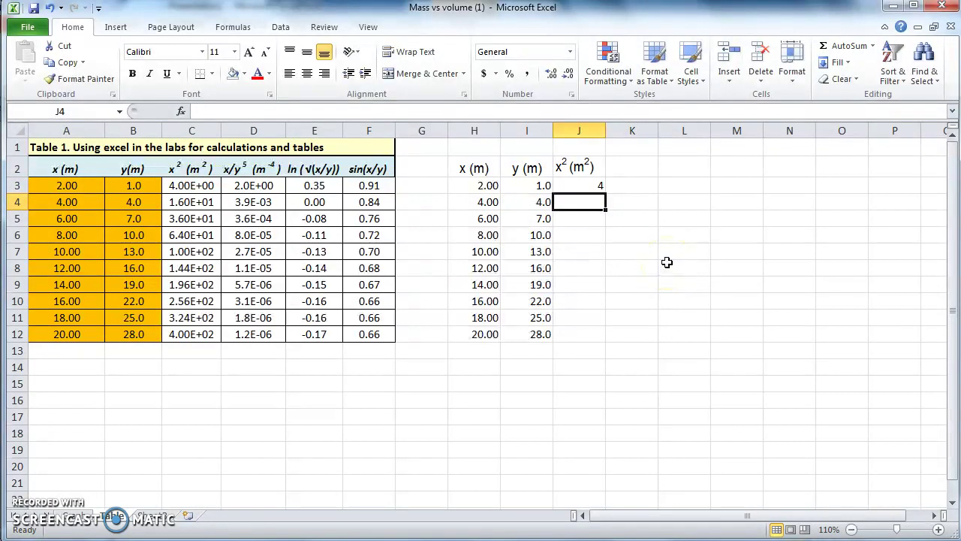
- Enter the formula =H4*H4 in cell J4 to square the second x value
{"action": "type", "text": "="}
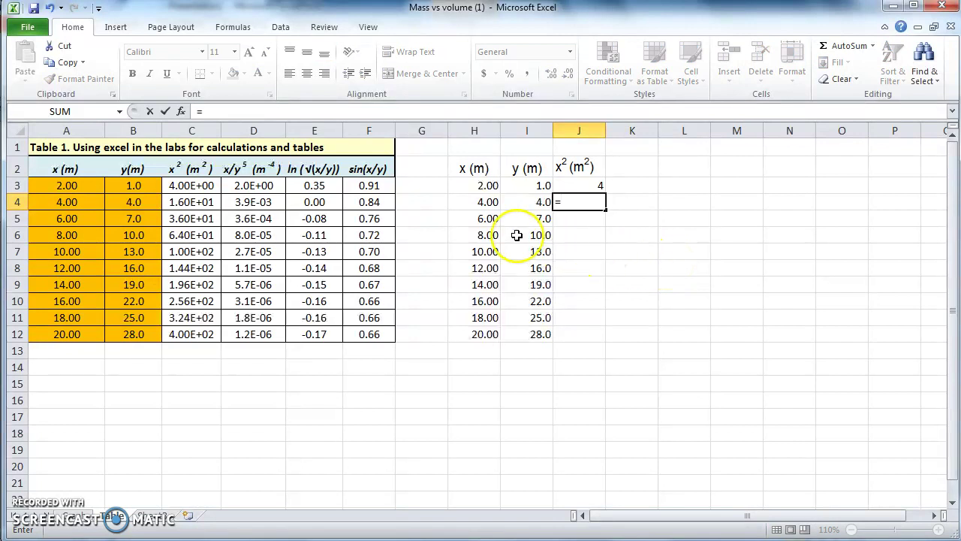
{"action": "left_click", "coordinate": [483, 203]}
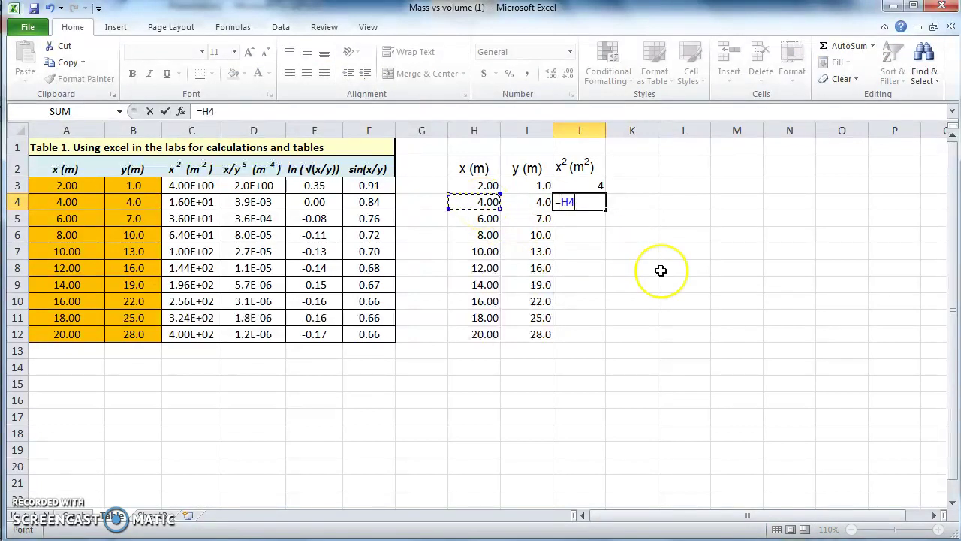
{"action": "type", "text": "*"}
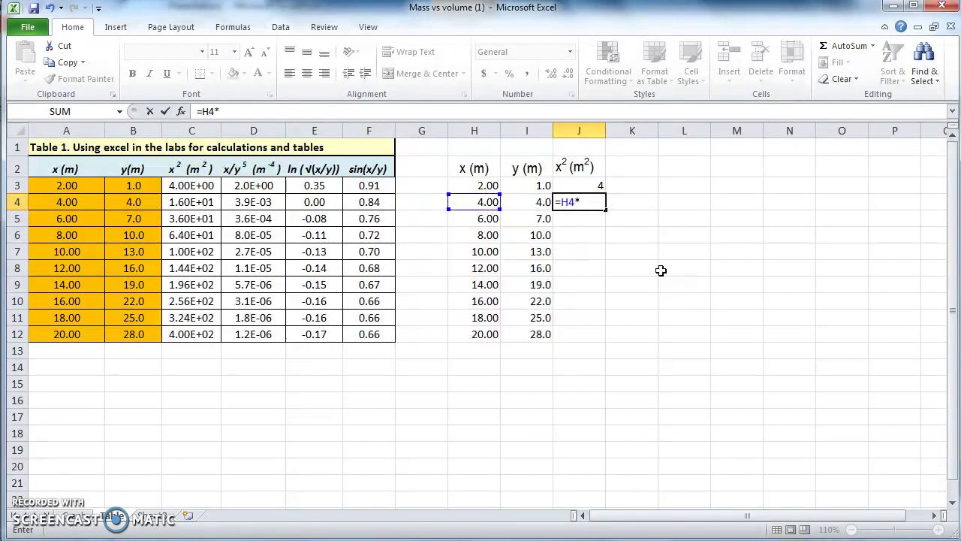
{"action": "left_click", "coordinate": [483, 203]}
{"action": "key", "text": "Return"}
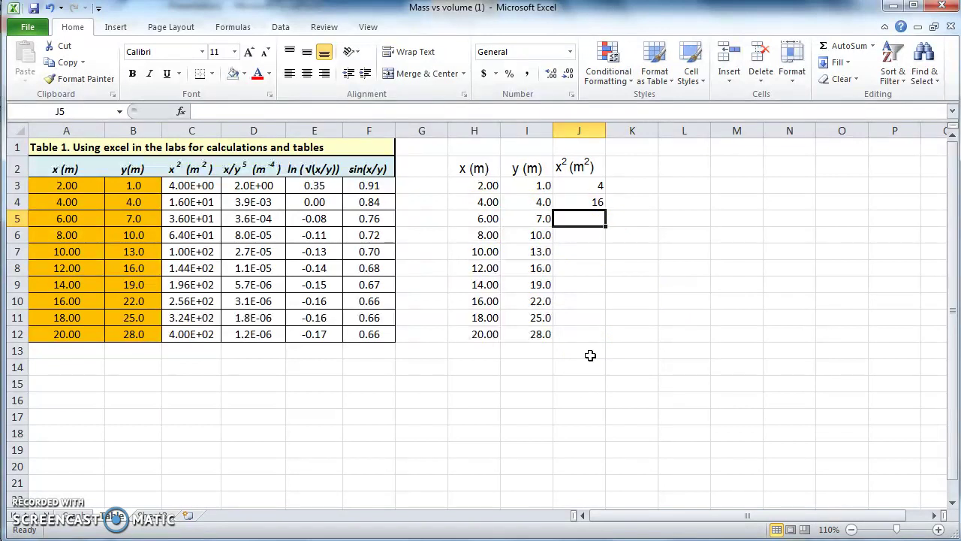
{"action": "left_click", "coordinate": [662, 280]}
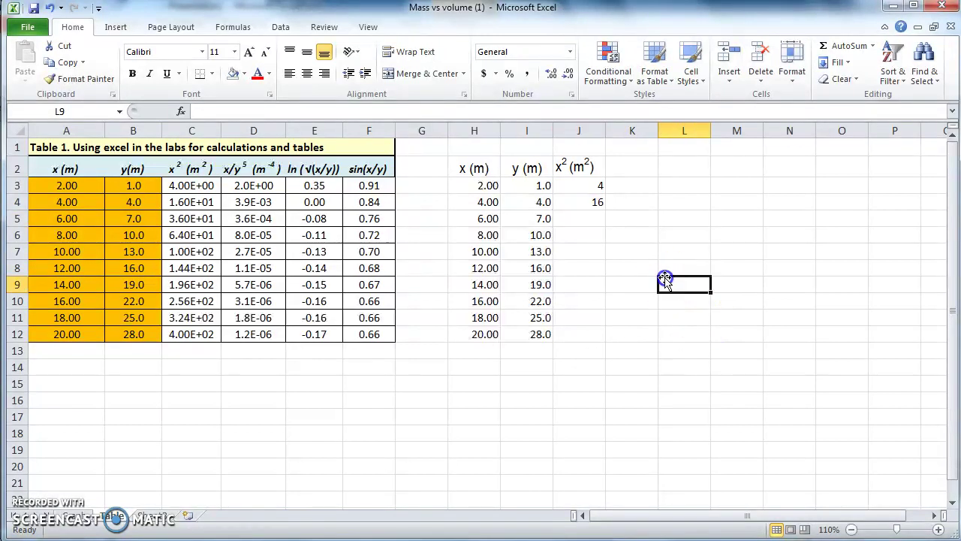
- Fill the J3 formula down through J12 and check the copied formula in J12
{"action": "left_click", "coordinate": [596, 187]}
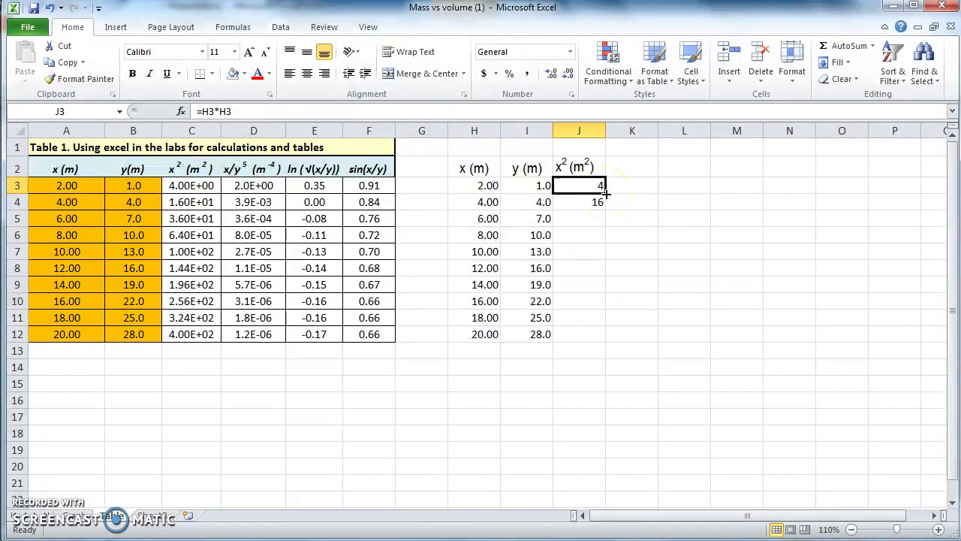
{"action": "left_click_drag", "start_coordinate": [606, 194], "coordinate": [593, 339]}
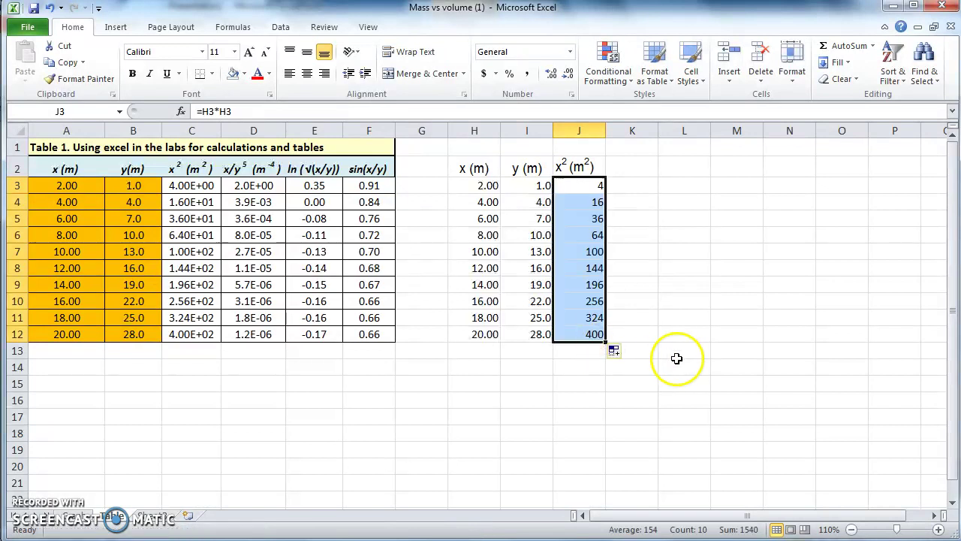
{"action": "left_click", "coordinate": [661, 301]}
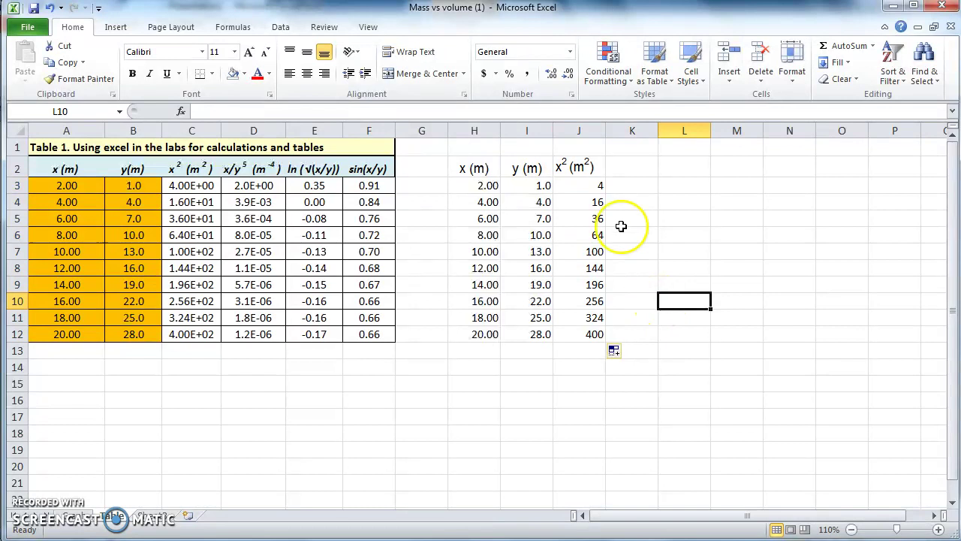
{"action": "left_click", "coordinate": [597, 335]}
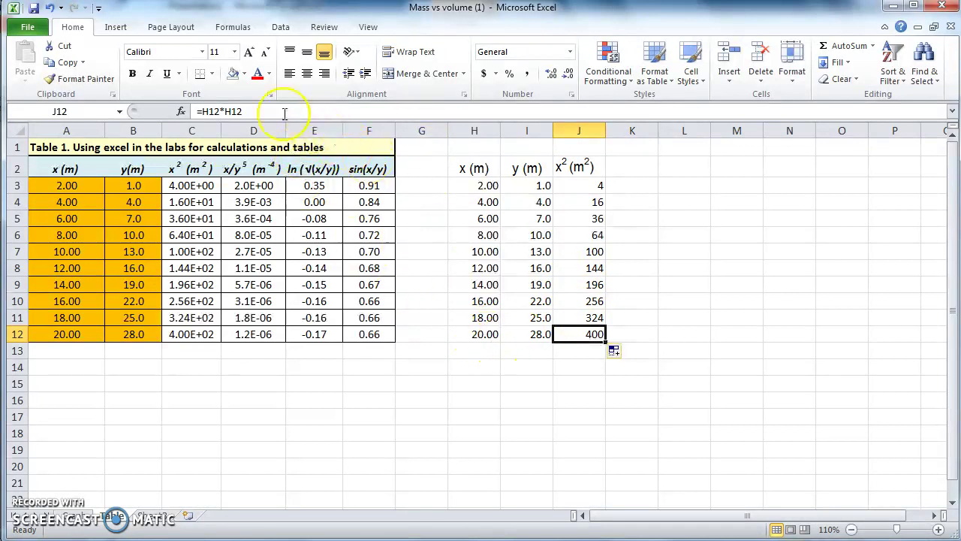
- Check the formulas behind the last and first x² values, in cells J12 and J3
{"action": "left_click", "coordinate": [256, 110]}
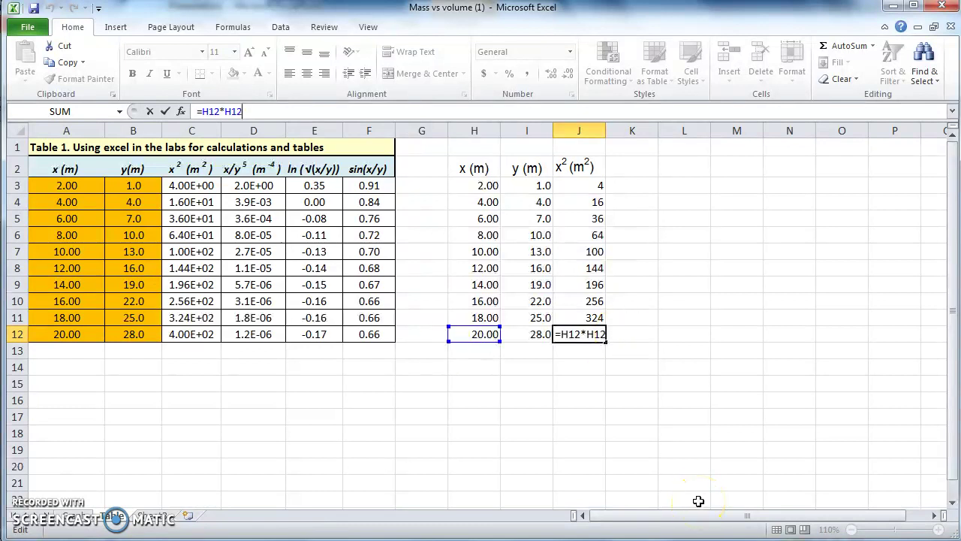
{"action": "key", "text": "Return"}
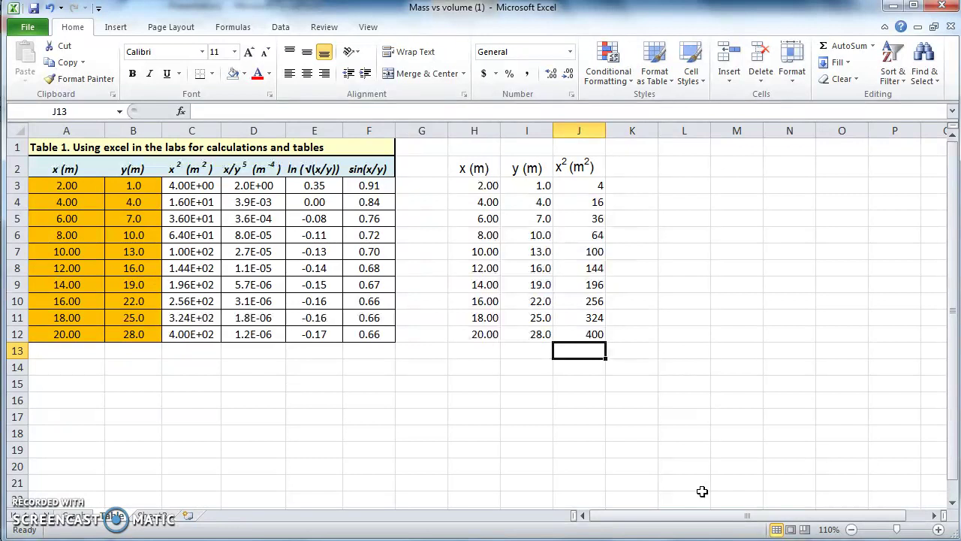
{"action": "left_click", "coordinate": [600, 188]}
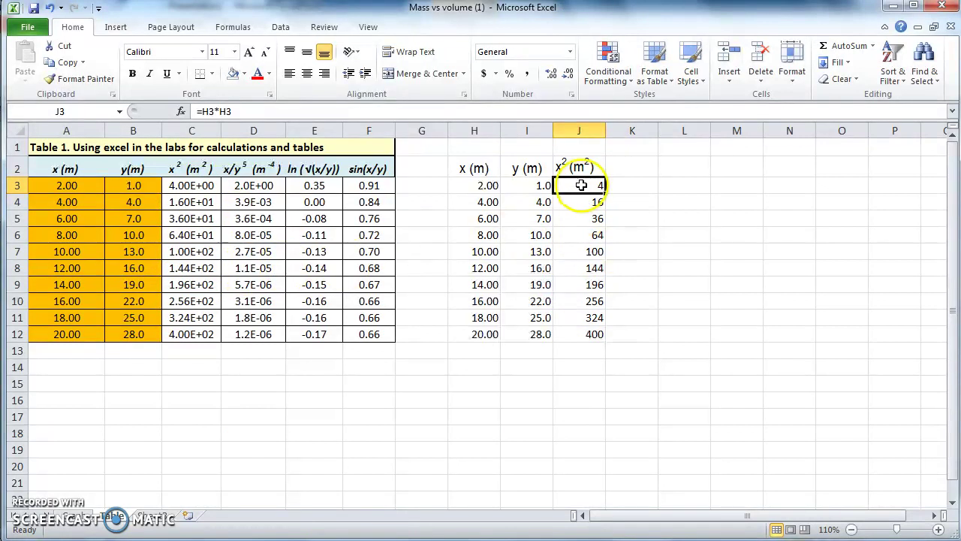
{"action": "left_click", "coordinate": [582, 184]}
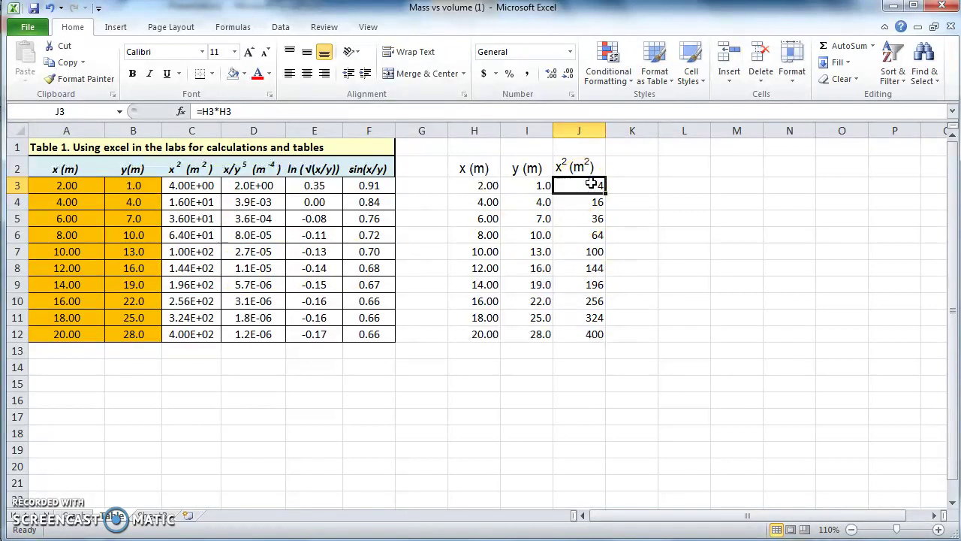
- Format the x² values in J3:J12 as Scientific with 2 decimal places and widen column J slightly
{"action": "left_click_drag", "start_coordinate": [592, 187], "coordinate": [592, 334]}
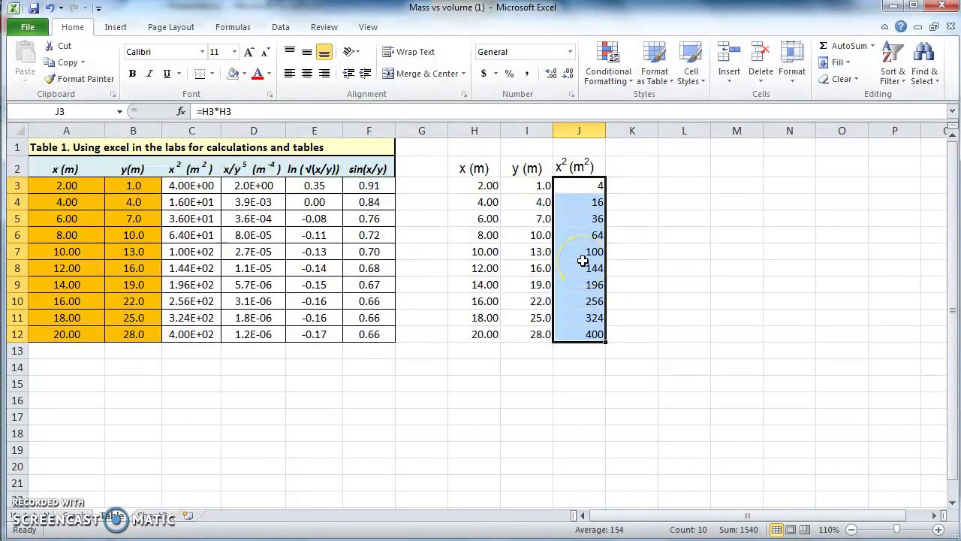
{"action": "right_click", "coordinate": [583, 261]}
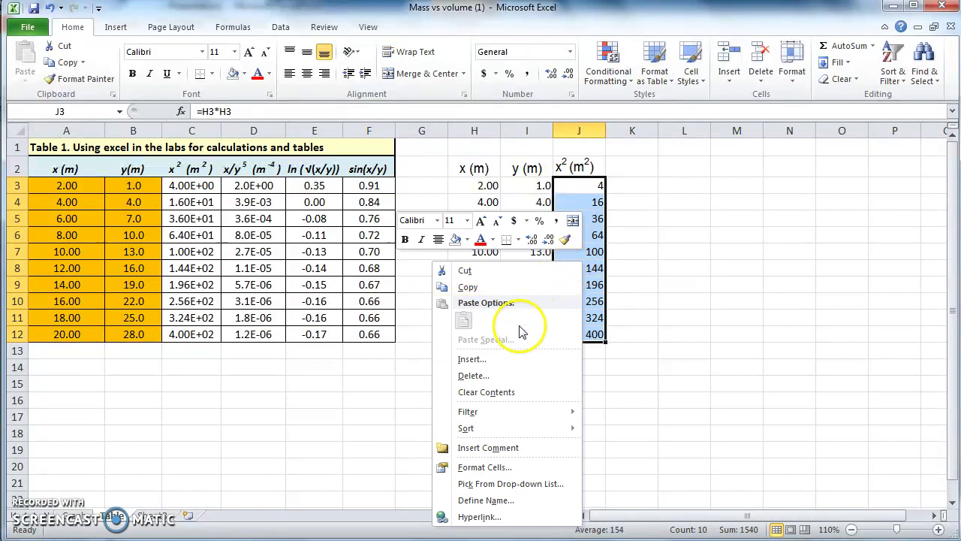
{"action": "left_click", "coordinate": [486, 467]}
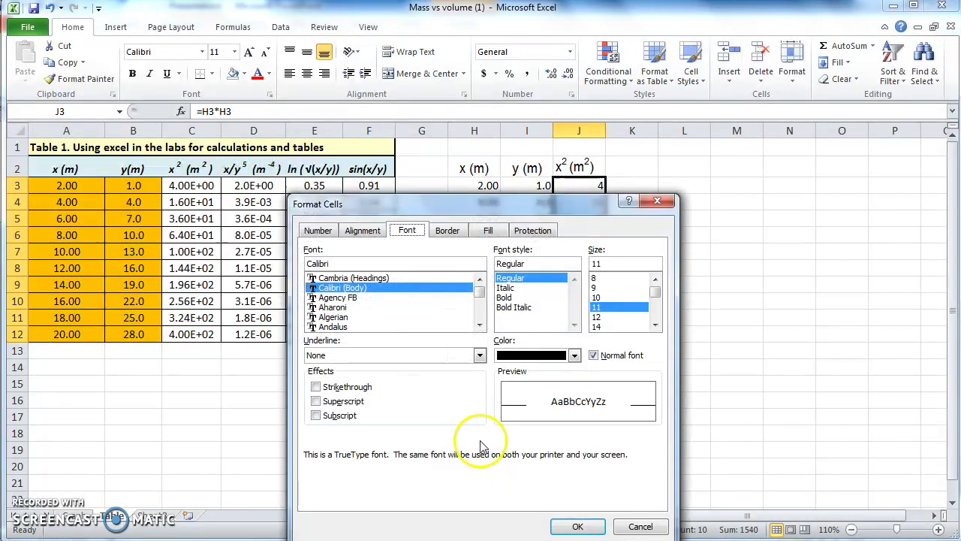
{"action": "left_click", "coordinate": [317, 231]}
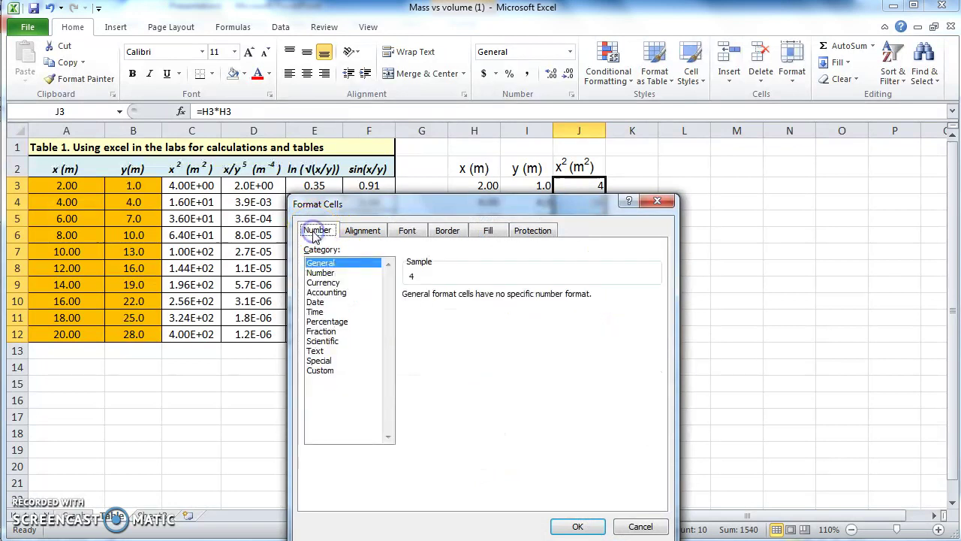
{"action": "left_click", "coordinate": [331, 274]}
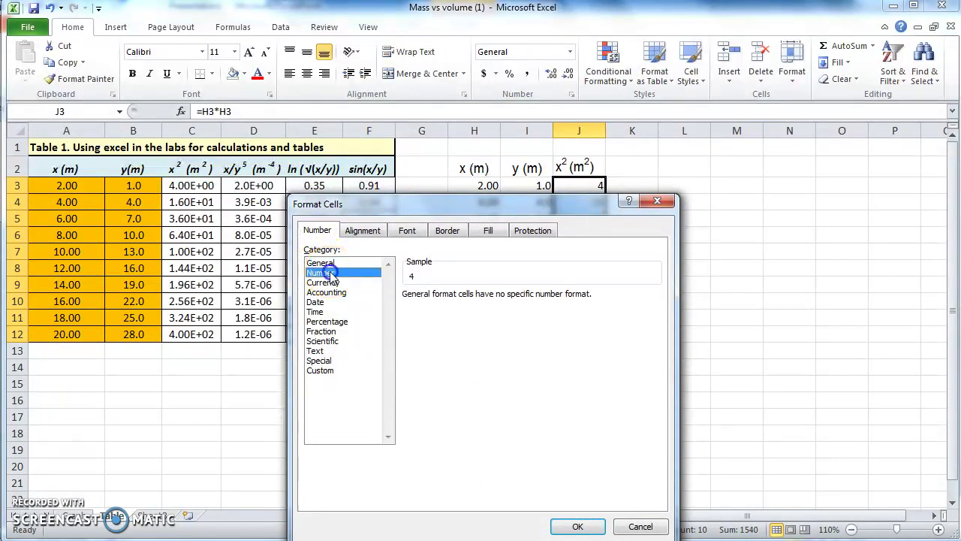
{"action": "left_click", "coordinate": [331, 341]}
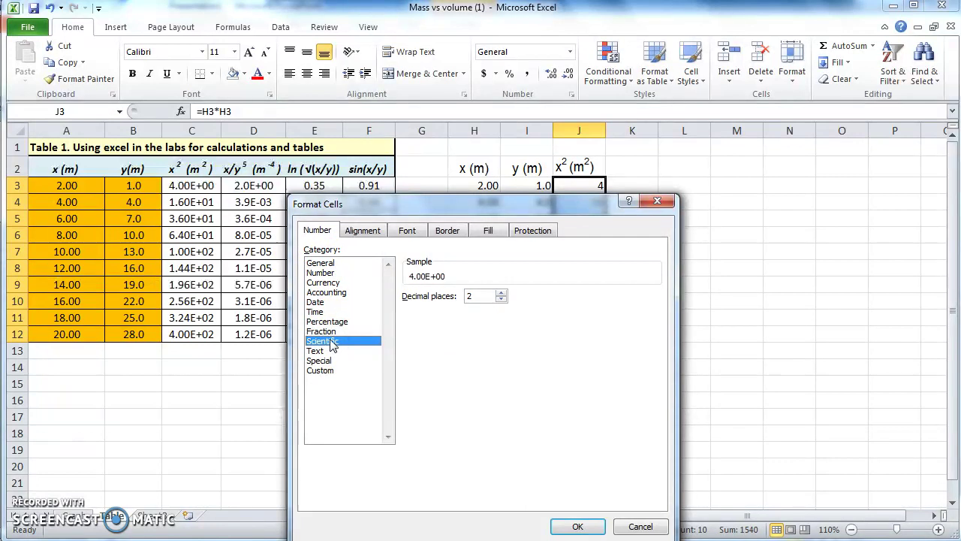
{"action": "left_click_drag", "start_coordinate": [467, 206], "coordinate": [609, 280]}
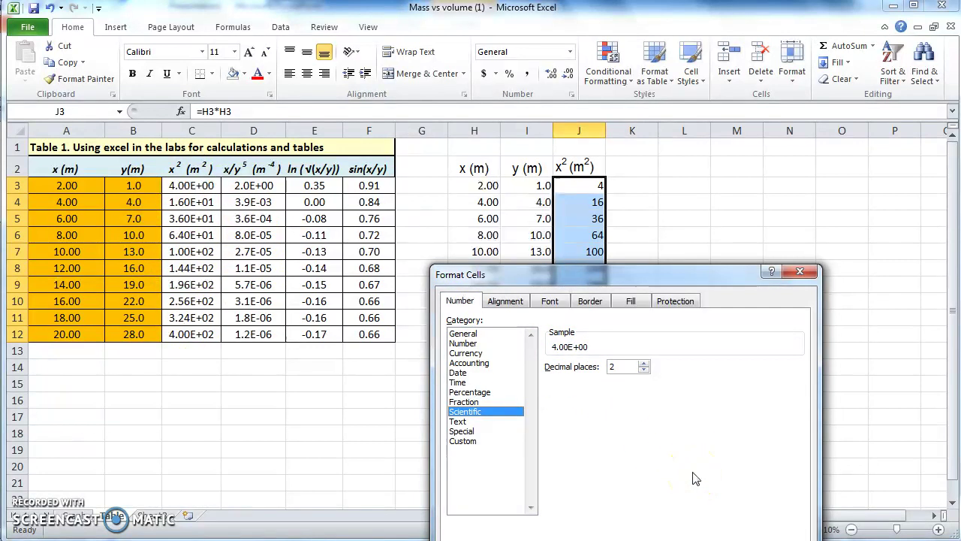
{"action": "left_click_drag", "start_coordinate": [707, 277], "coordinate": [781, 178]}
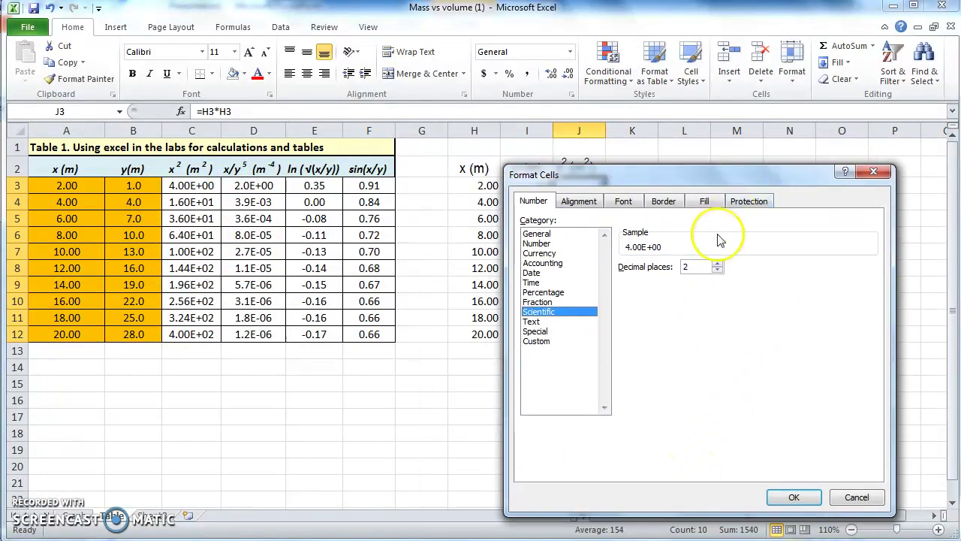
{"action": "left_click", "coordinate": [789, 497]}
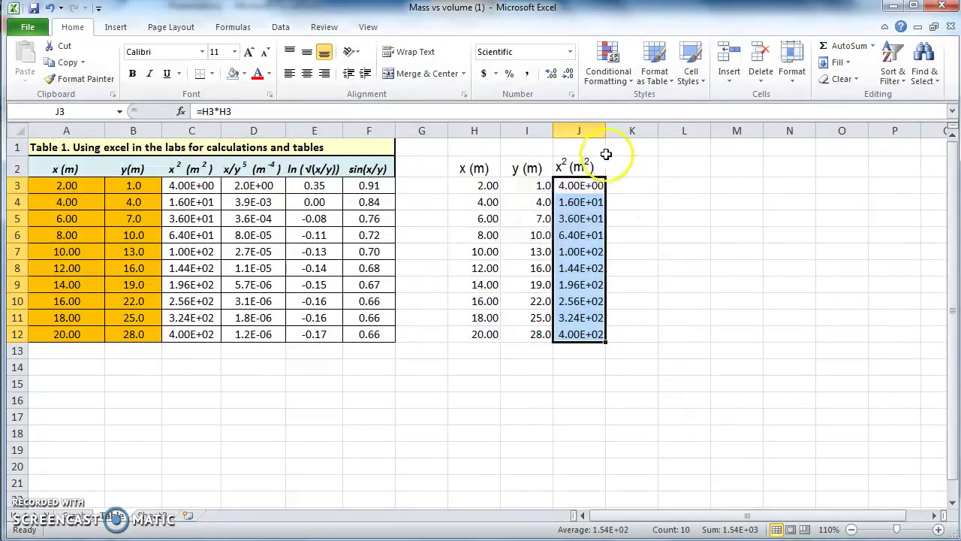
{"action": "left_click_drag", "start_coordinate": [605, 133], "coordinate": [616, 135]}
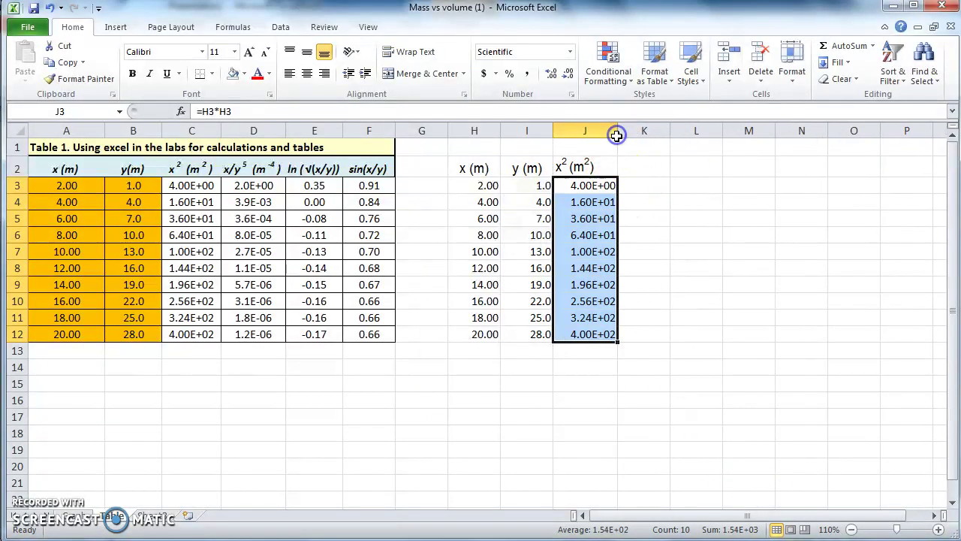
{"action": "left_click", "coordinate": [650, 361]}
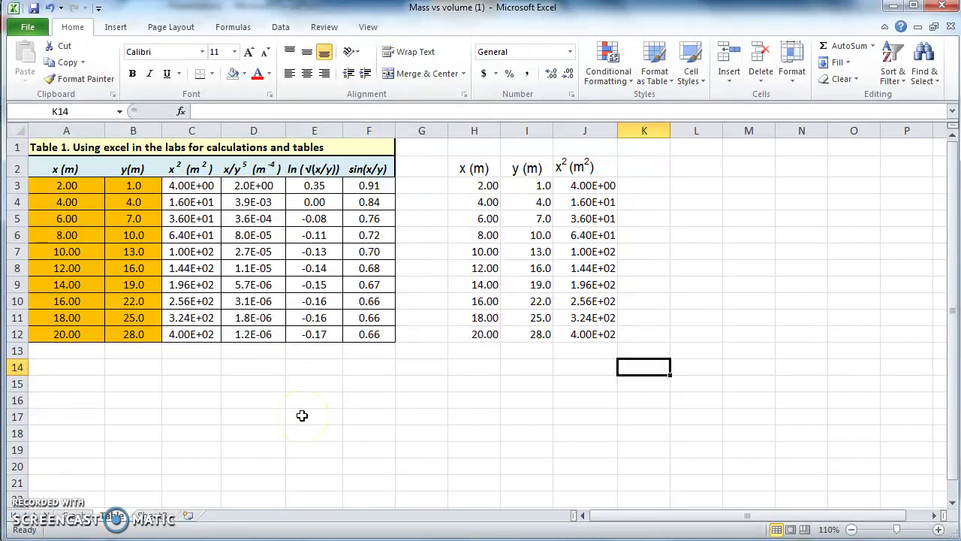
- Enter the header x/y5 (m-4) in cell K2, with a space before the parenthesis, and widen column K to fit it
{"action": "left_click", "coordinate": [647, 170]}
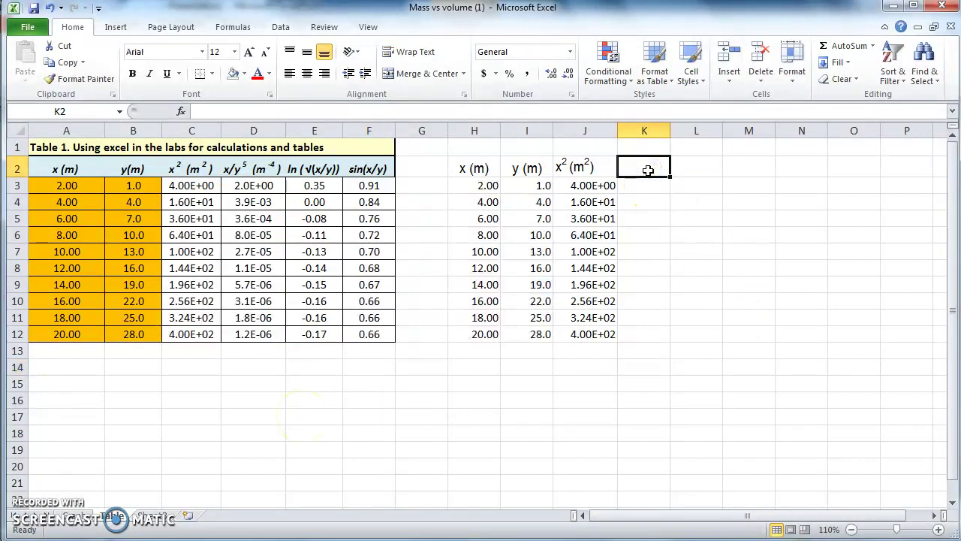
{"action": "type", "text": "x/y"}
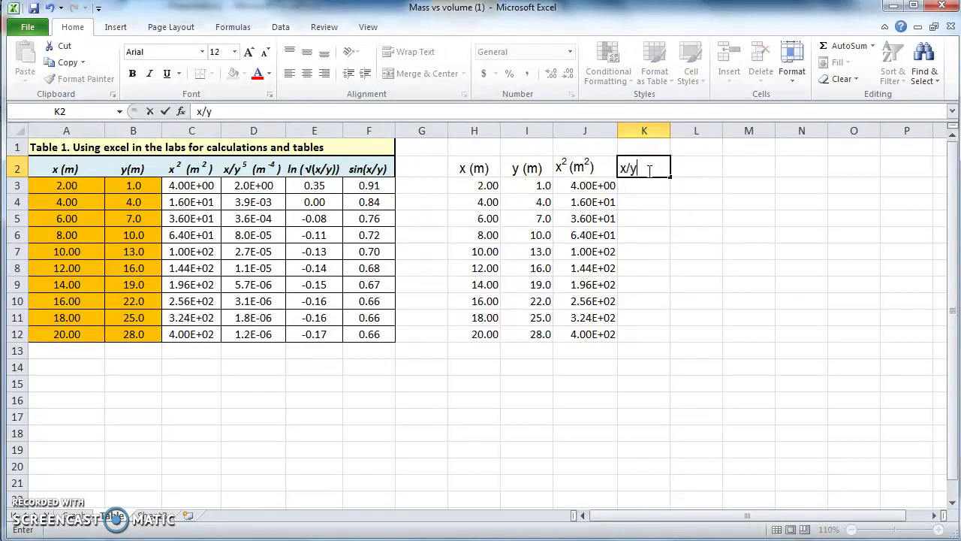
{"action": "type", "text": "5(m-4)"}
{"action": "key", "text": "Return"}
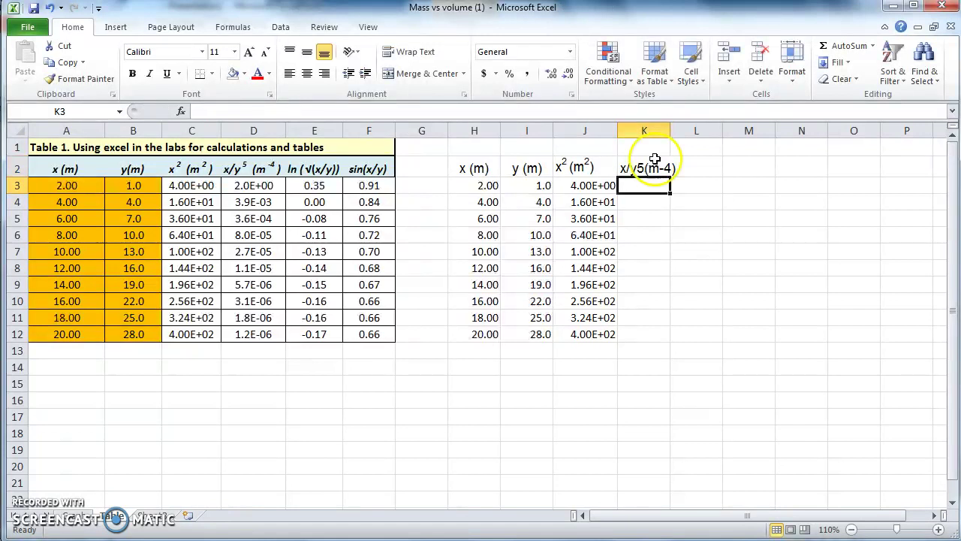
{"action": "left_click_drag", "start_coordinate": [670, 131], "coordinate": [686, 135]}
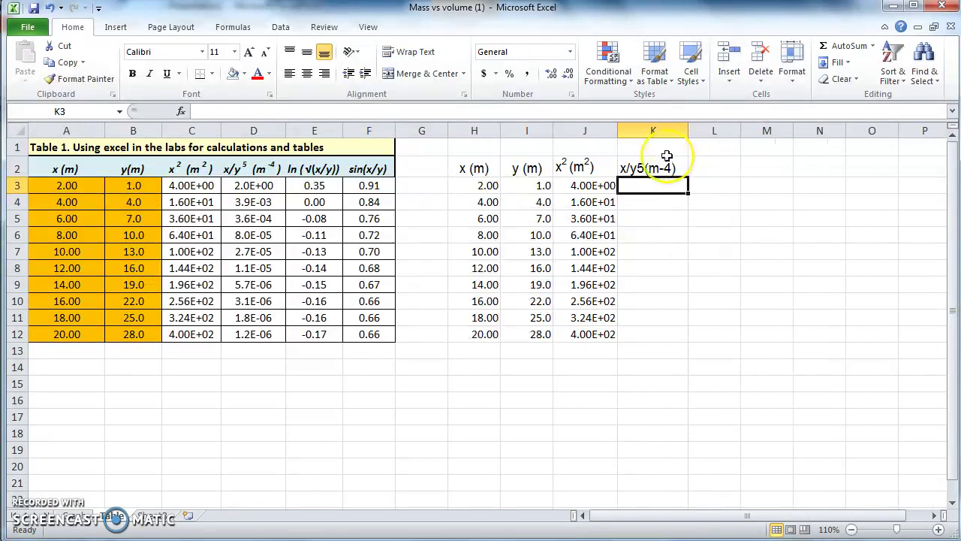
{"action": "double_click", "coordinate": [638, 165]}
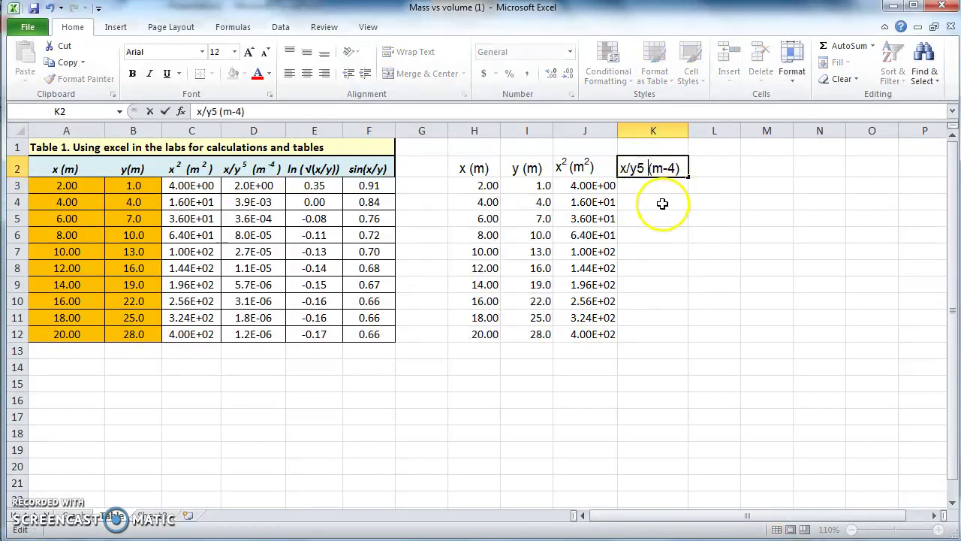
{"action": "left_click", "coordinate": [639, 188]}
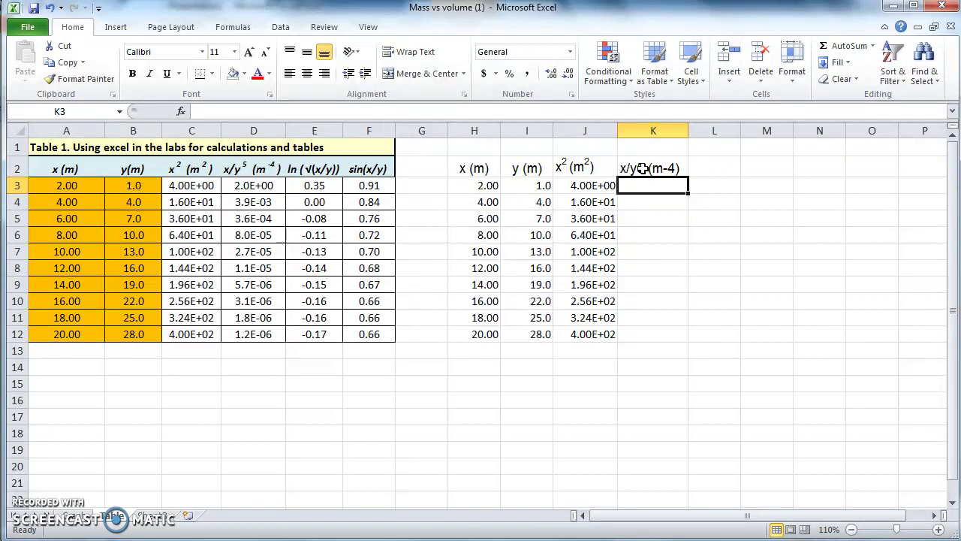
- Format the 5 after y in the K2 header as superscript
{"action": "double_click", "coordinate": [639, 168]}
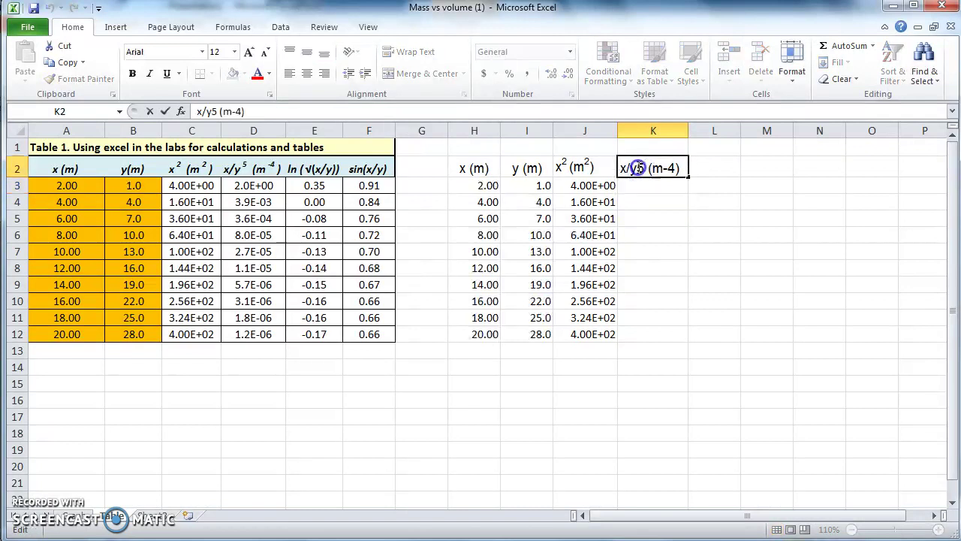
{"action": "left_click_drag", "start_coordinate": [644, 168], "coordinate": [637, 169]}
{"action": "right_click", "coordinate": [640, 169]}
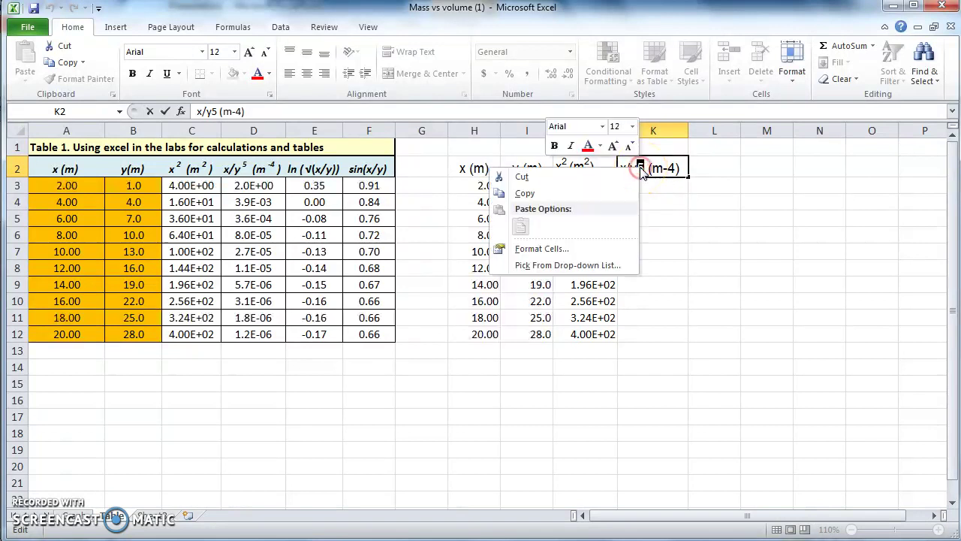
{"action": "left_click", "coordinate": [586, 250]}
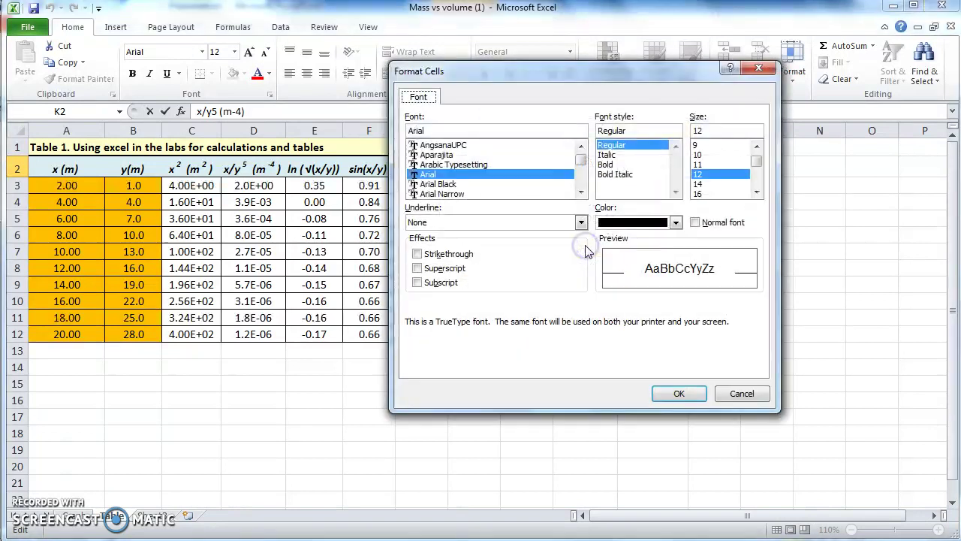
{"action": "left_click", "coordinate": [418, 269]}
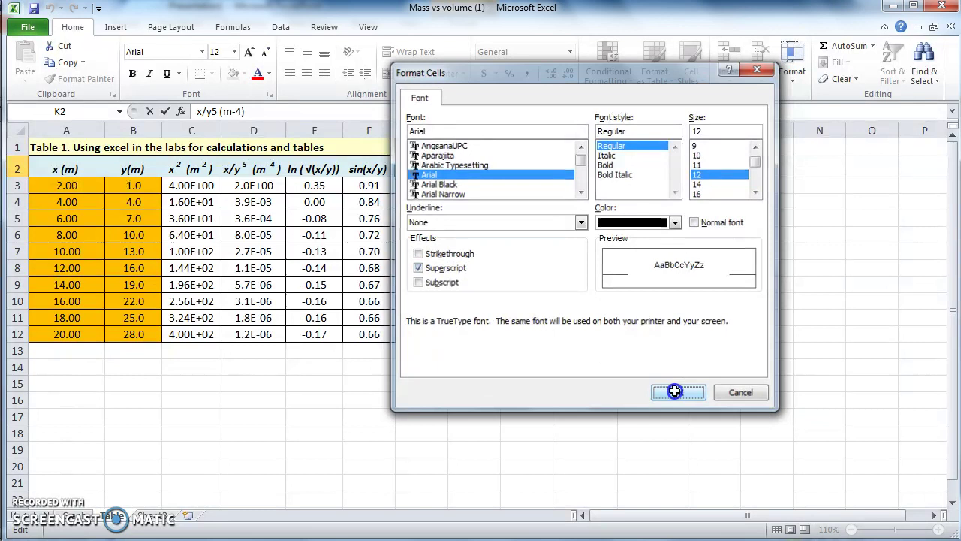
{"action": "left_click", "coordinate": [676, 393]}
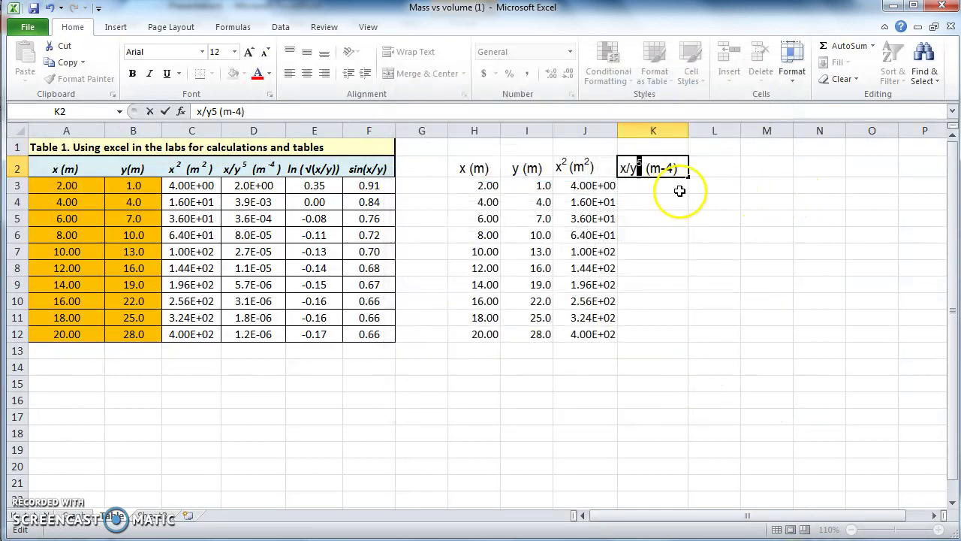
- Format the -4 after m in the K2 header as superscript, giving x/y⁵ (m⁻⁴)
{"action": "left_click_drag", "start_coordinate": [661, 168], "coordinate": [670, 168]}
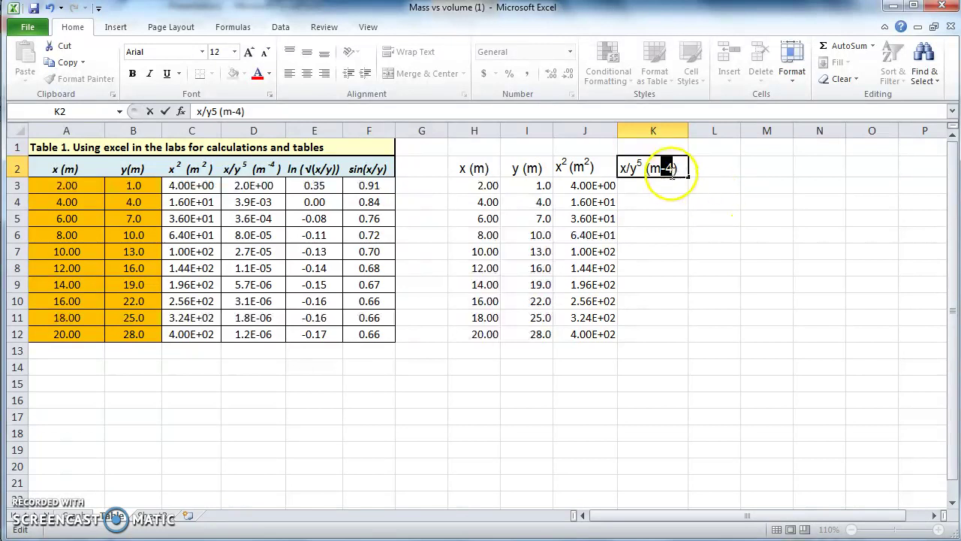
{"action": "right_click", "coordinate": [667, 168]}
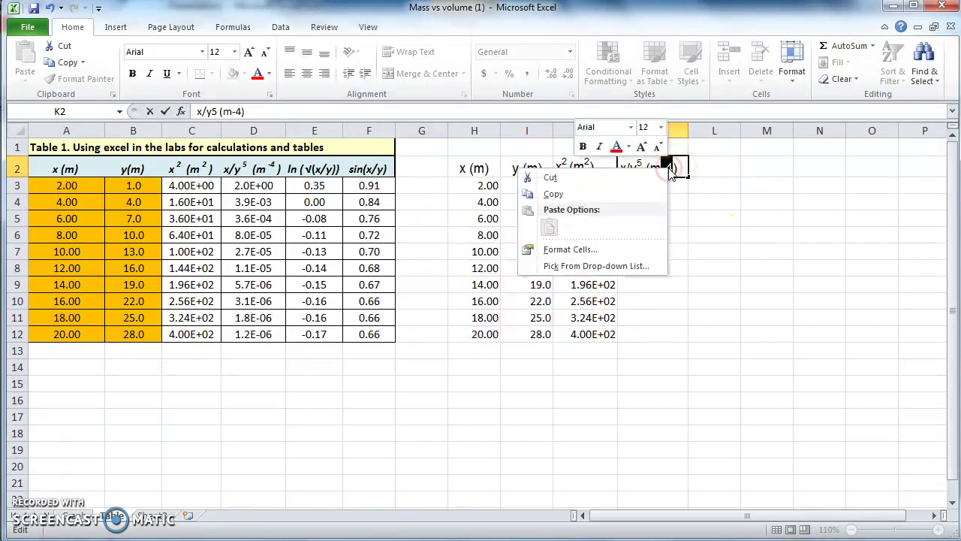
{"action": "left_click", "coordinate": [612, 255]}
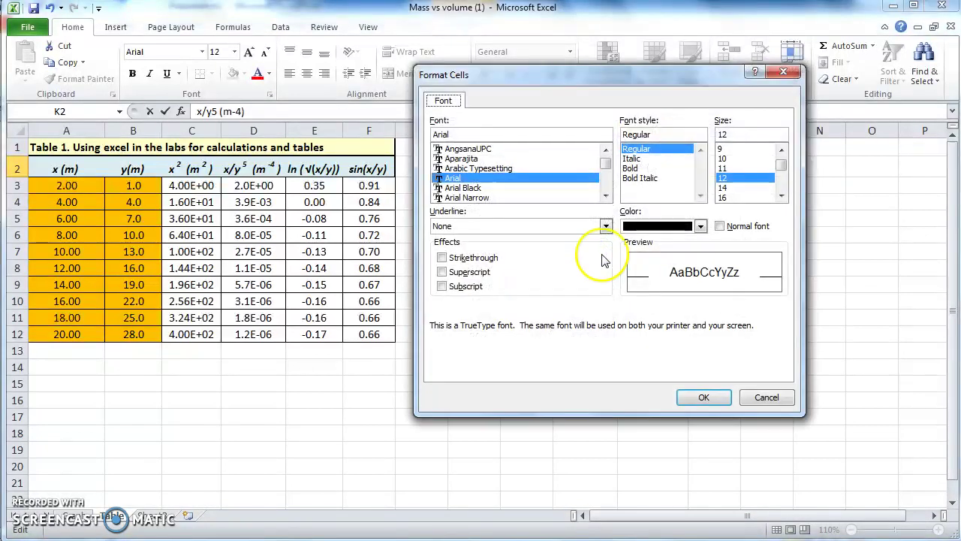
{"action": "left_click", "coordinate": [460, 272]}
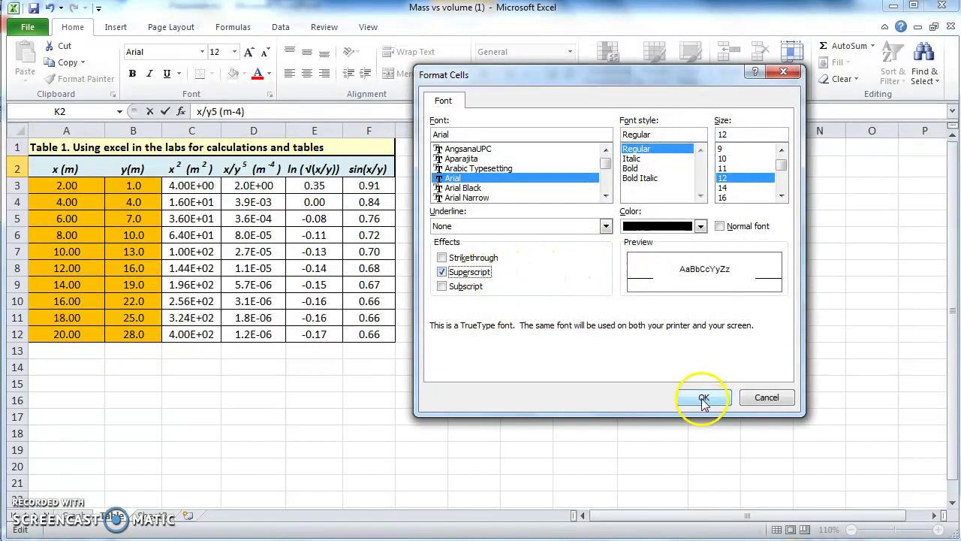
{"action": "left_click", "coordinate": [703, 398]}
{"action": "left_click", "coordinate": [701, 378]}
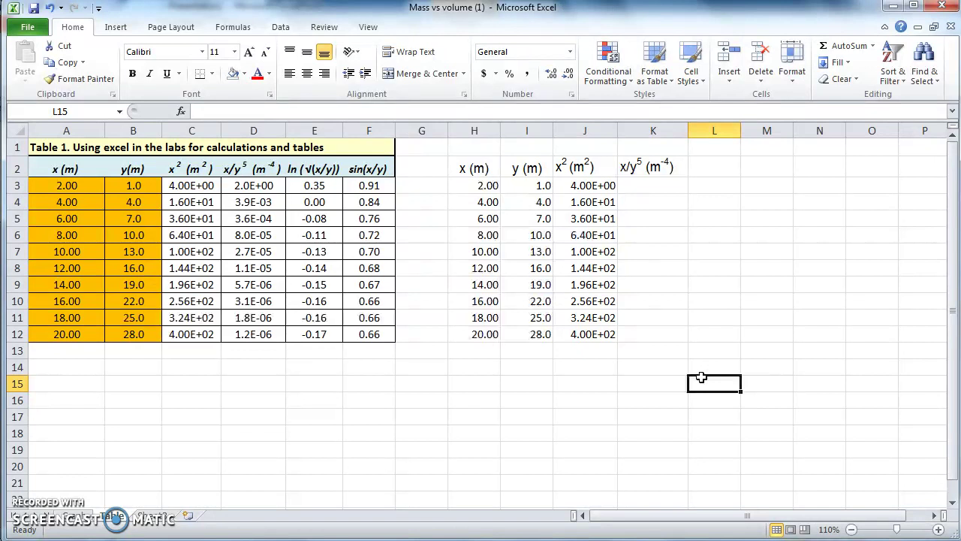
{"action": "left_click", "coordinate": [784, 447]}
- Compute x/y⁵ in cell K3 by repeated multiplication with the formula =H3/(I3*I3*I3*I3*I3)
{"action": "left_click", "coordinate": [663, 189]}
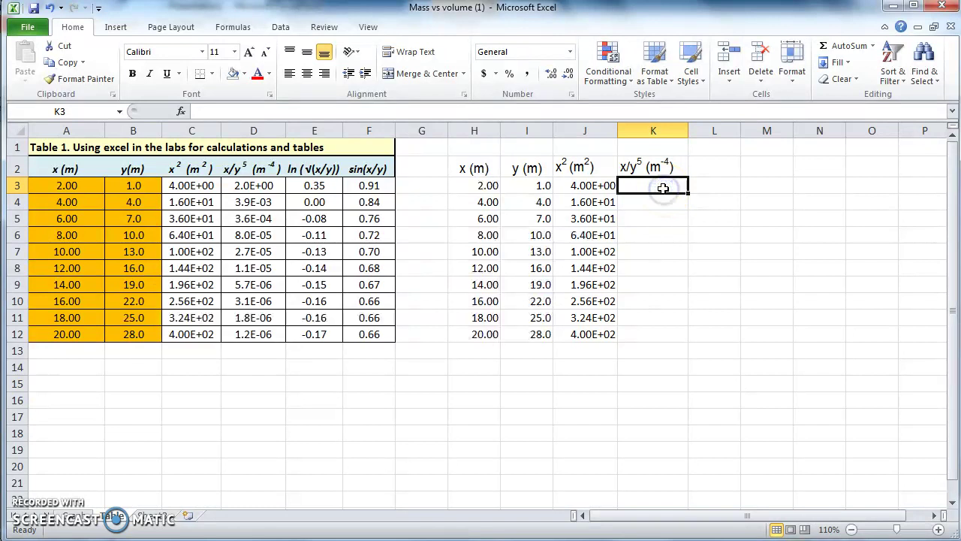
{"action": "type", "text": "="}
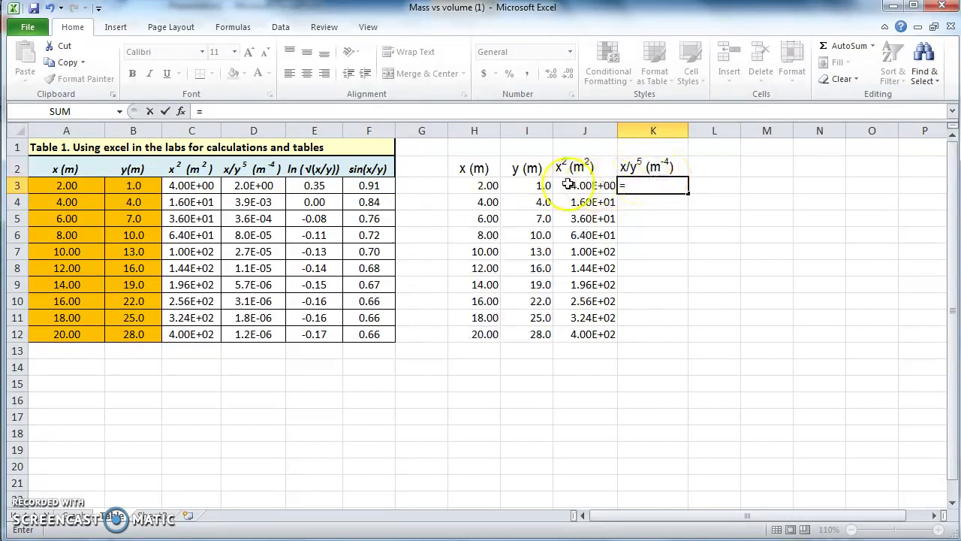
{"action": "left_click", "coordinate": [486, 185]}
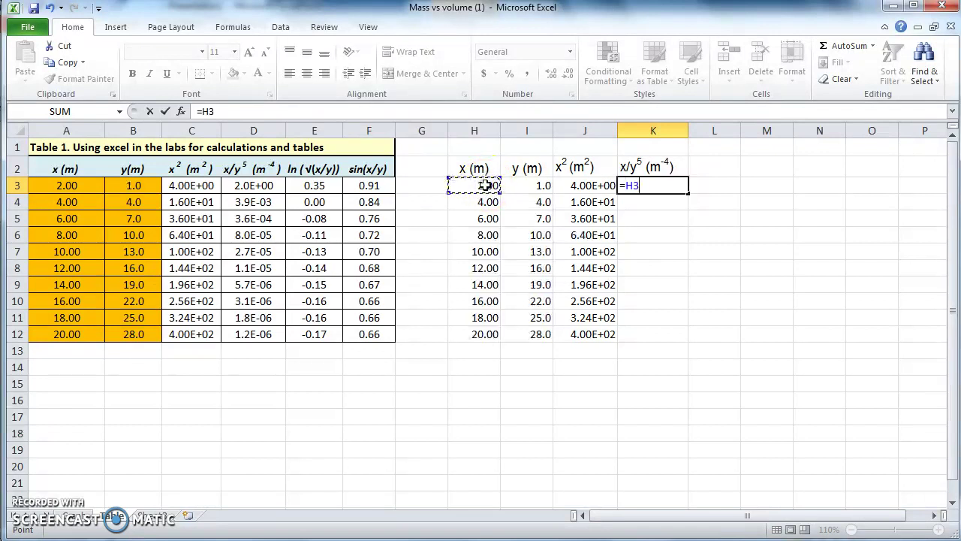
{"action": "type", "text": "/"}
{"action": "type", "text": "("}
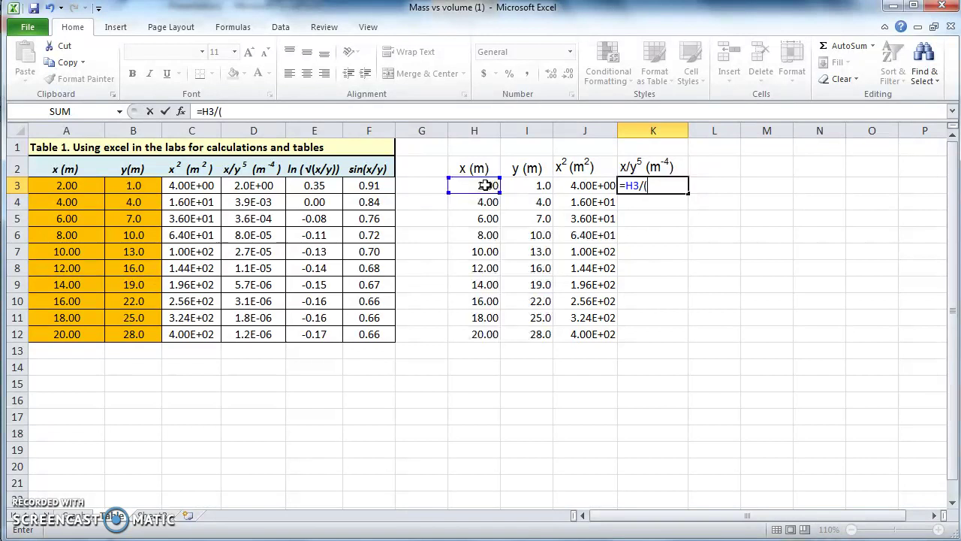
{"action": "left_click", "coordinate": [535, 187]}
{"action": "type", "text": "*"}
{"action": "left_click", "coordinate": [535, 189]}
{"action": "left_click", "coordinate": [533, 190]}
{"action": "type", "text": "*"}
{"action": "left_click", "coordinate": [533, 189]}
{"action": "type", "text": "*"}
{"action": "left_click", "coordinate": [533, 189]}
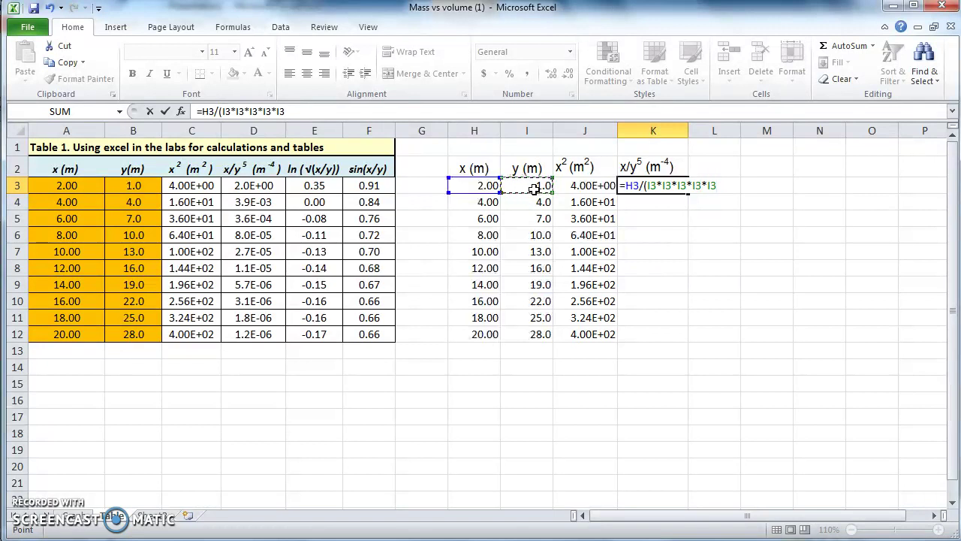
{"action": "type", "text": ")"}
{"action": "key", "text": "Return"}
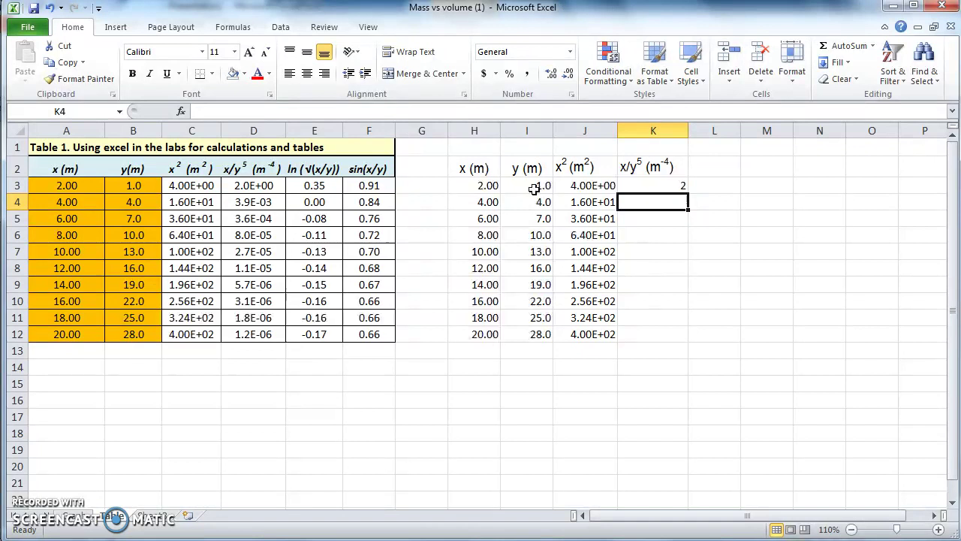
- Replace the formula in K3 with =H3/POWER(I3,5), using the POWER function for y⁵
{"action": "key", "text": "Up"}
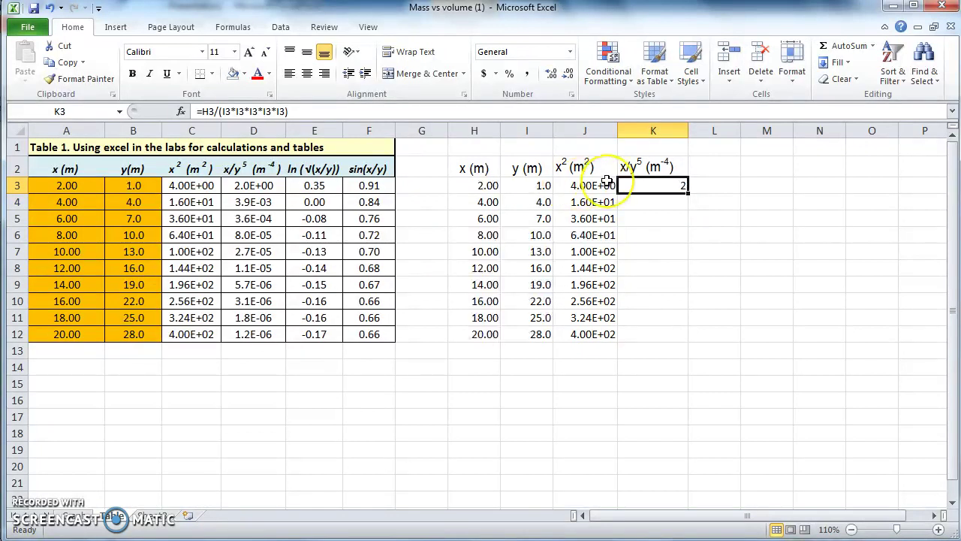
{"action": "type", "text": "="}
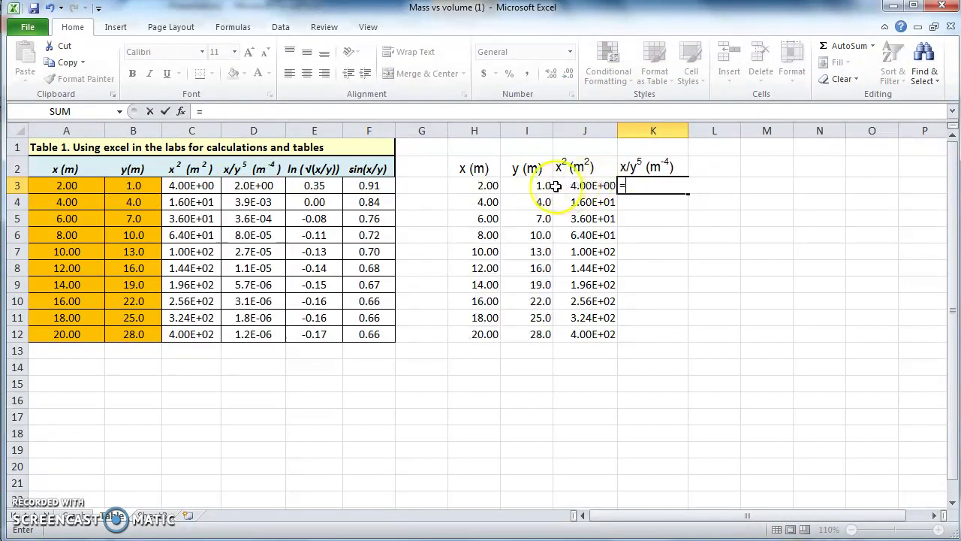
{"action": "left_click", "coordinate": [485, 185]}
{"action": "type", "text": "/"}
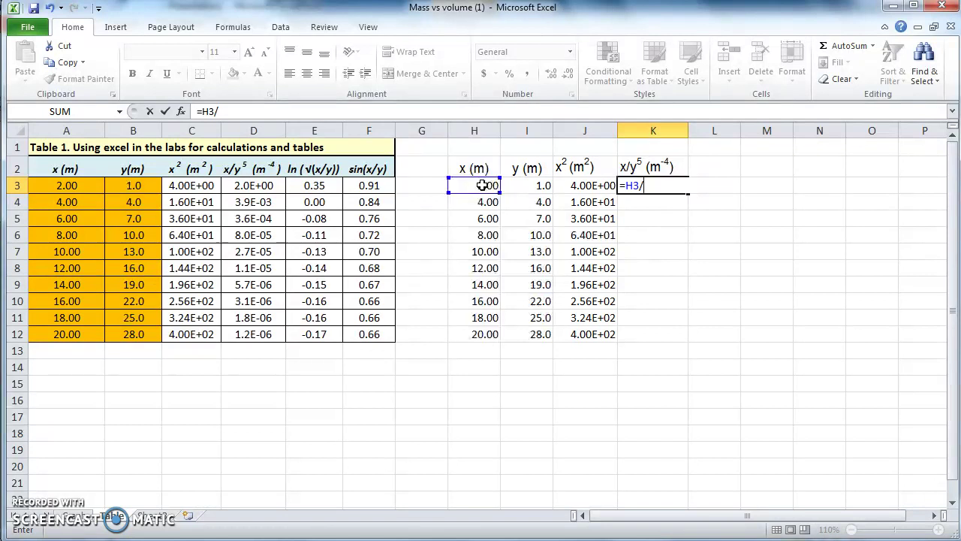
{"action": "type", "text": "P"}
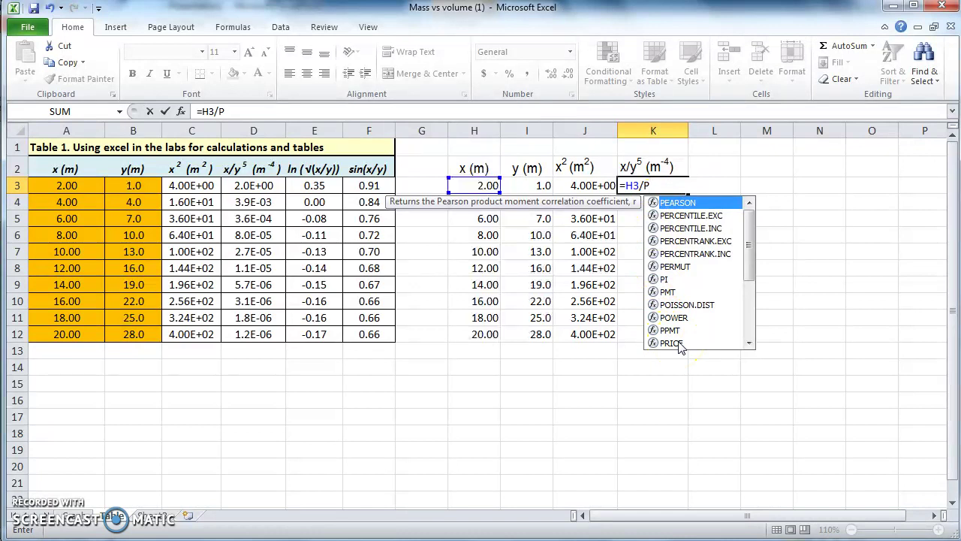
{"action": "type", "text": "O"}
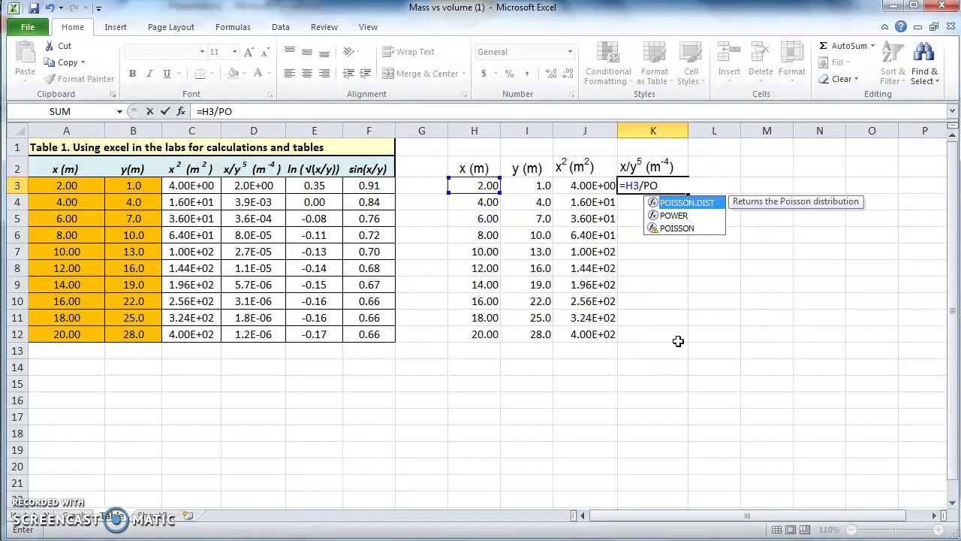
{"action": "left_click", "coordinate": [675, 215]}
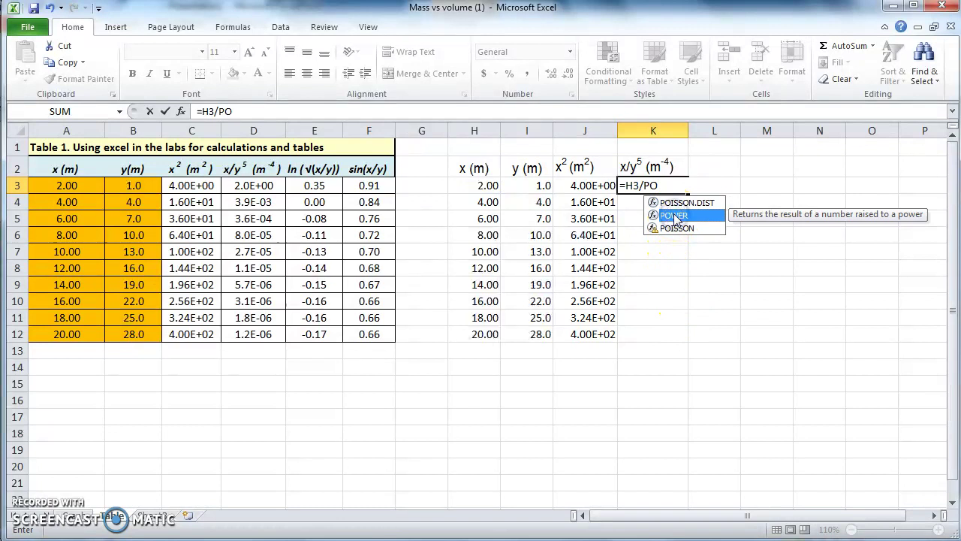
{"action": "double_click", "coordinate": [674, 215]}
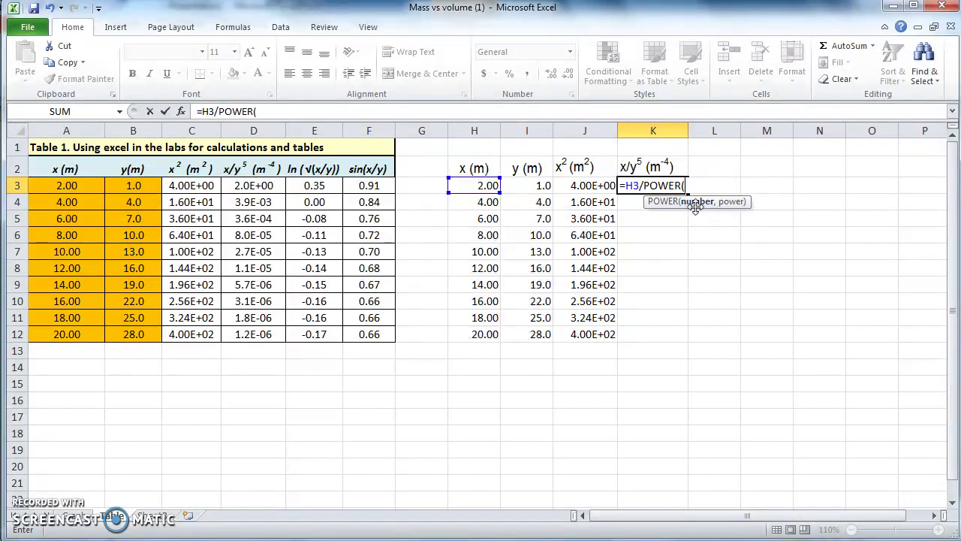
{"action": "left_click_drag", "start_coordinate": [697, 209], "coordinate": [735, 204]}
{"action": "left_click", "coordinate": [707, 210]}
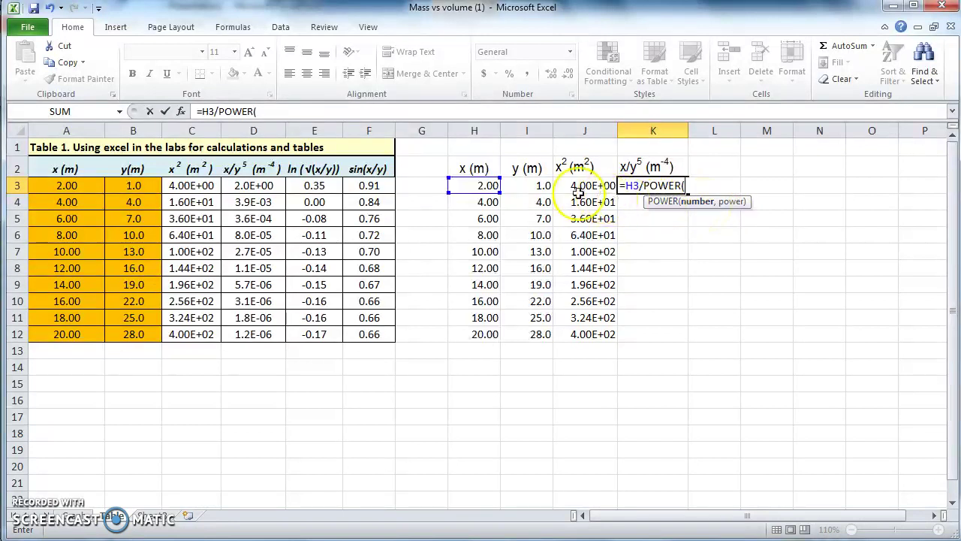
{"action": "left_click", "coordinate": [536, 185]}
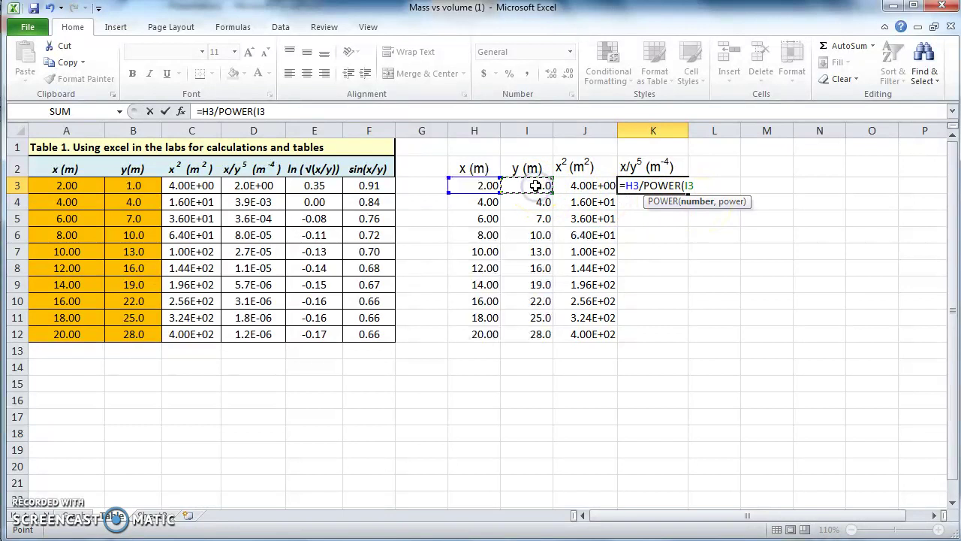
{"action": "type", "text": ","}
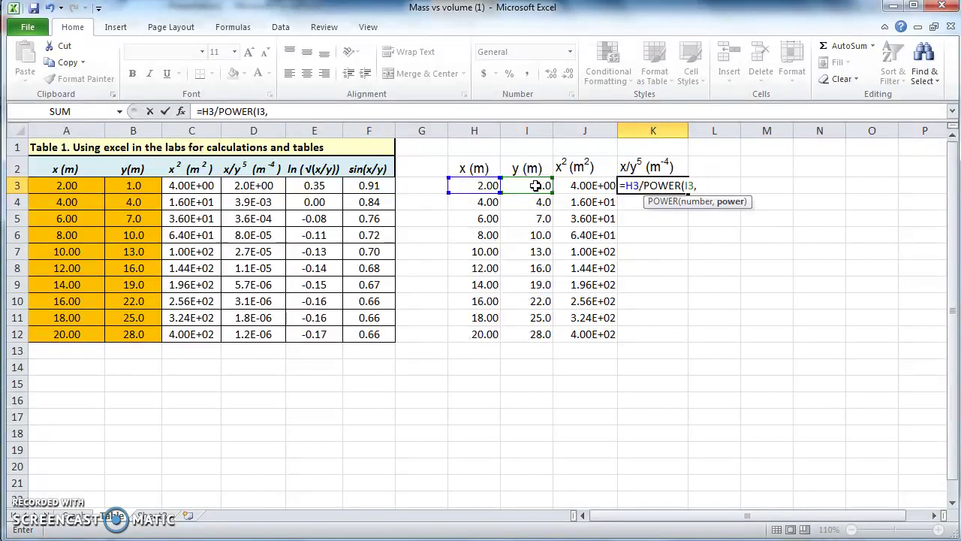
{"action": "type", "text": "5)"}
{"action": "key", "text": "Return"}
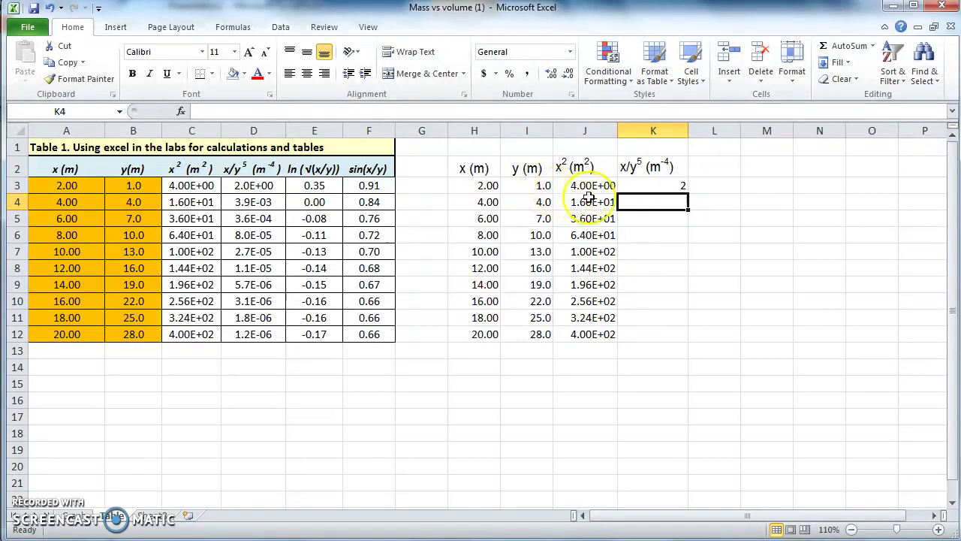
- Fill the x/y⁵ formula from K3 down through K12 and check the copied formula in K11
{"action": "left_click", "coordinate": [660, 184]}
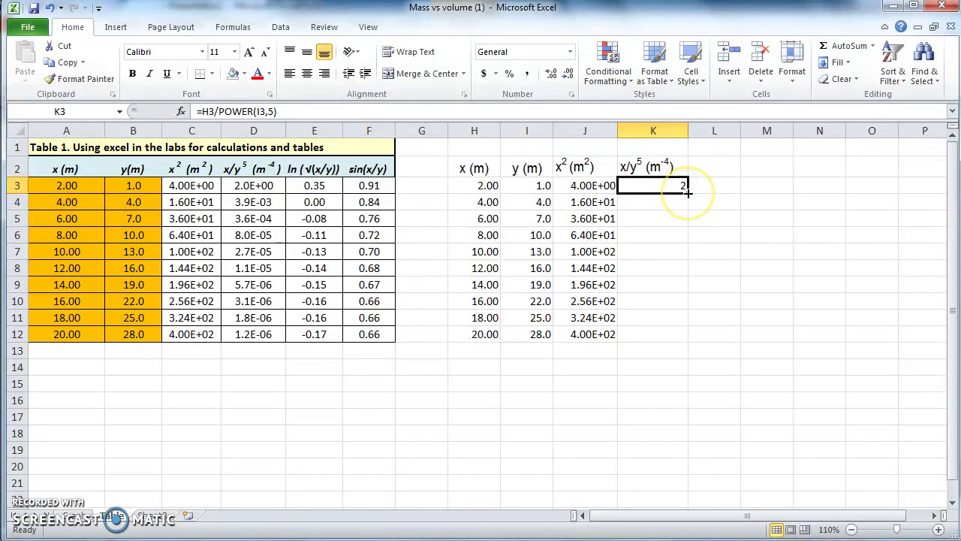
{"action": "left_click_drag", "start_coordinate": [687, 192], "coordinate": [676, 343]}
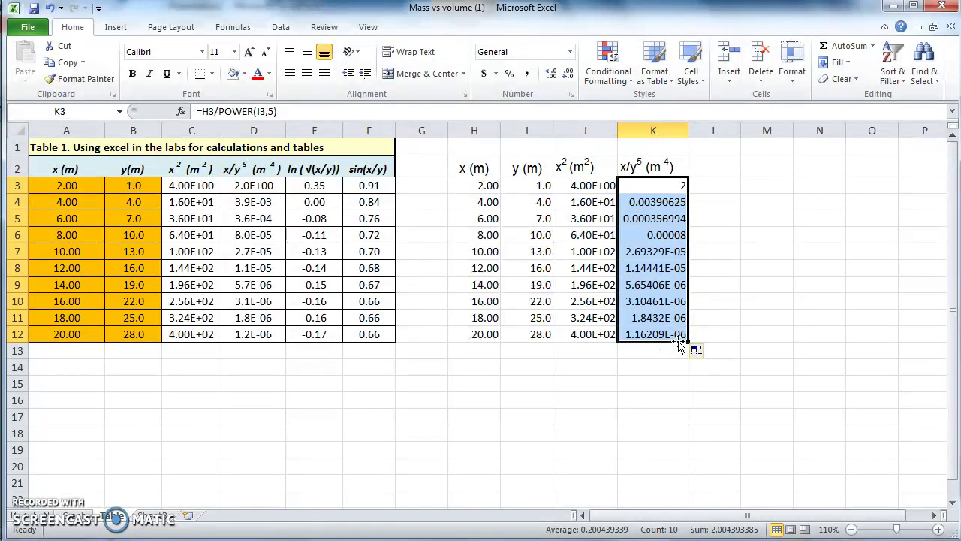
{"action": "left_click", "coordinate": [731, 364]}
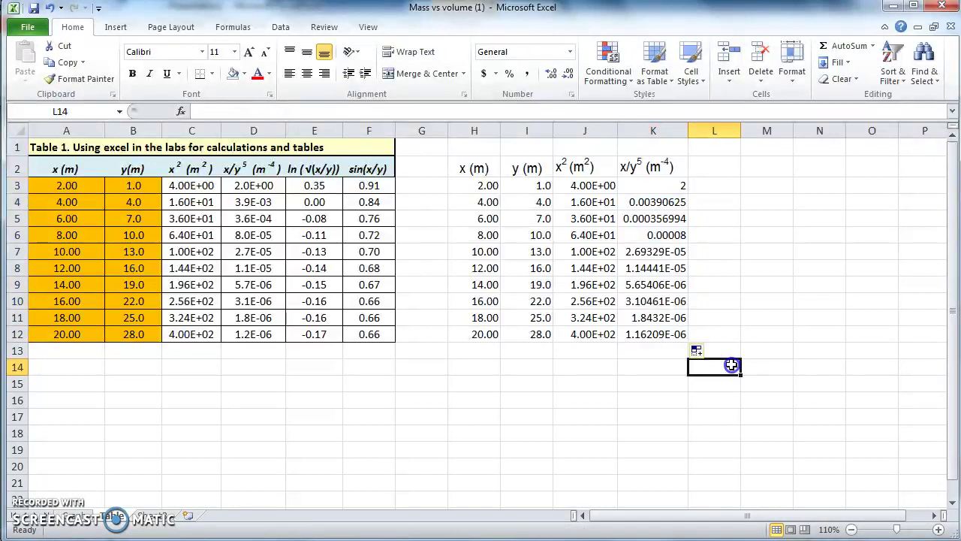
{"action": "left_click", "coordinate": [671, 318]}
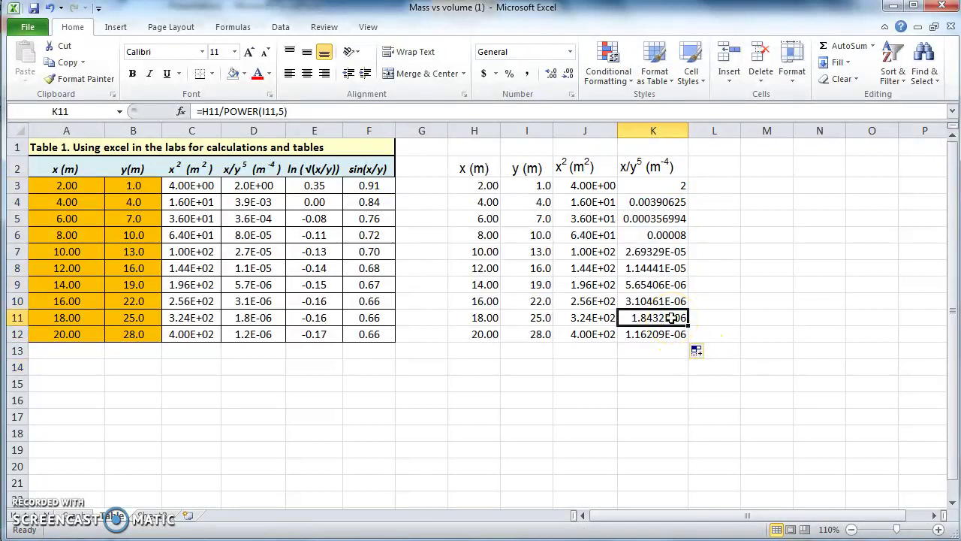
{"action": "left_click", "coordinate": [298, 111]}
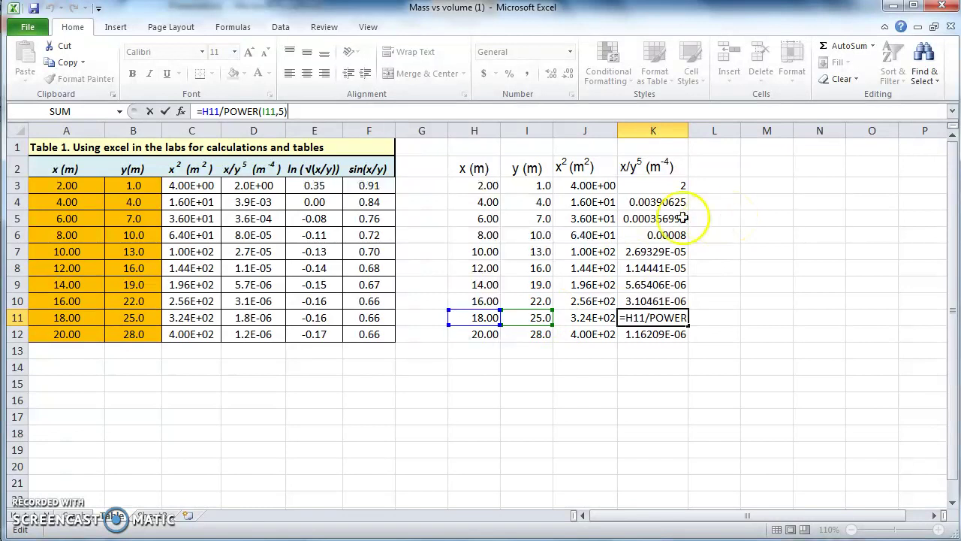
{"action": "left_click", "coordinate": [302, 111]}
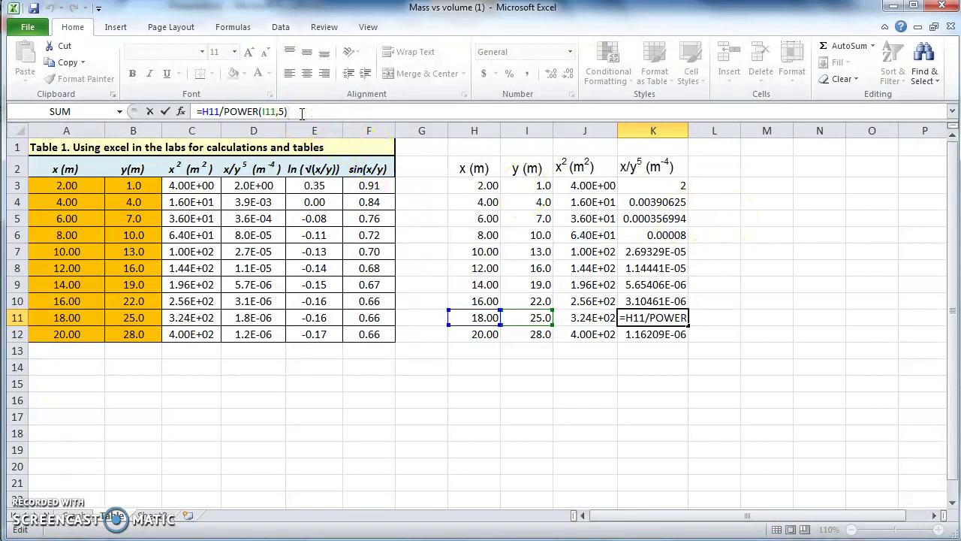
{"action": "key", "text": "Return"}
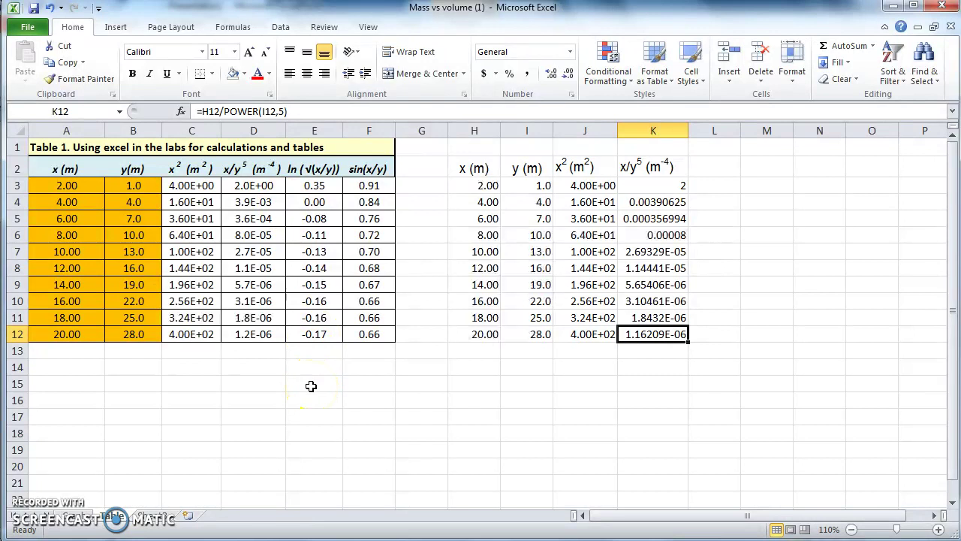
- Format the x/y⁵ values in K3:K12 as Scientific with 1 decimal place
{"action": "left_click", "coordinate": [660, 184]}
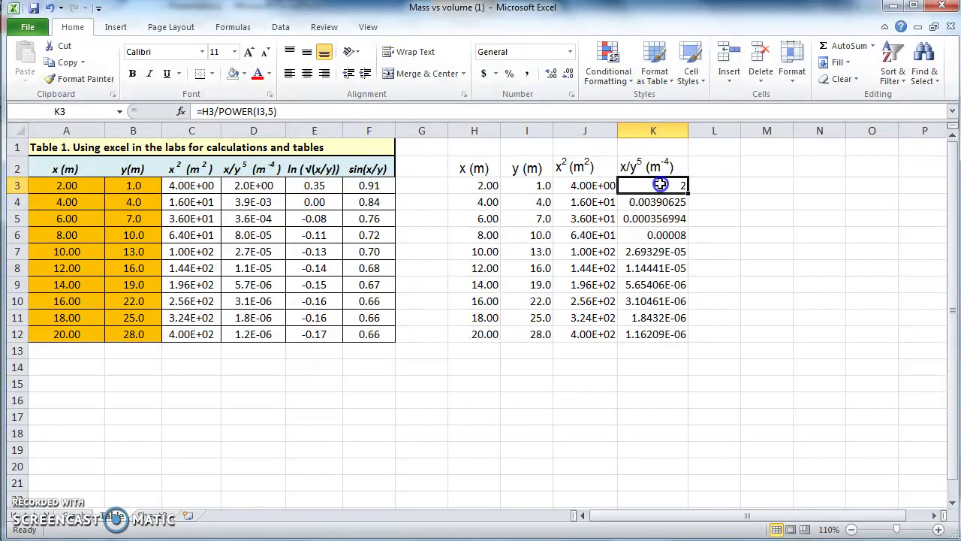
{"action": "left_click_drag", "start_coordinate": [660, 184], "coordinate": [659, 333]}
{"action": "right_click", "coordinate": [659, 334]}
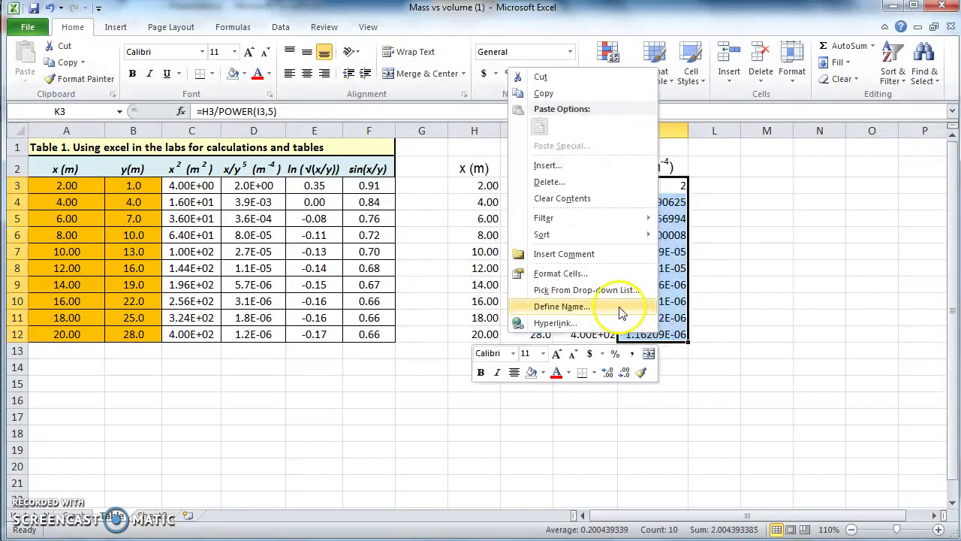
{"action": "left_click", "coordinate": [582, 279]}
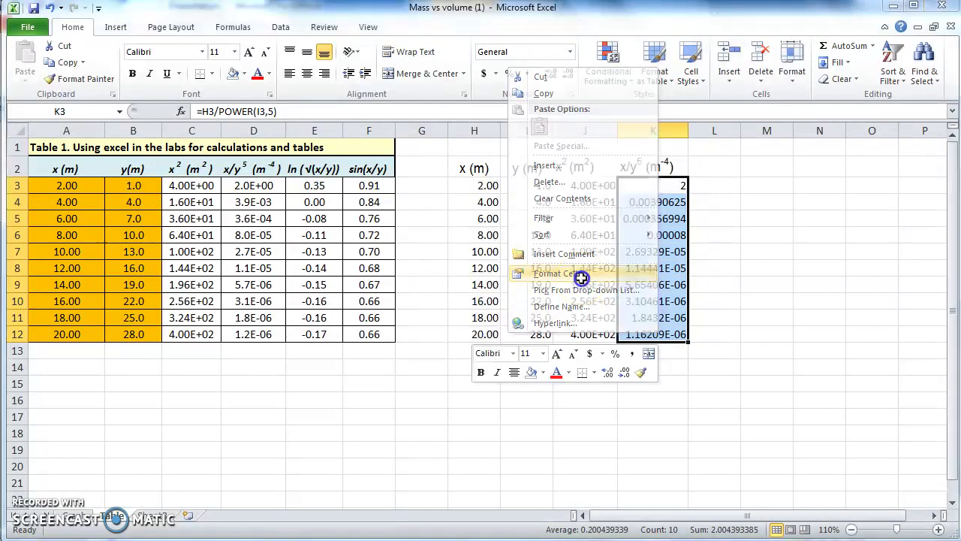
{"action": "left_click", "coordinate": [414, 131]}
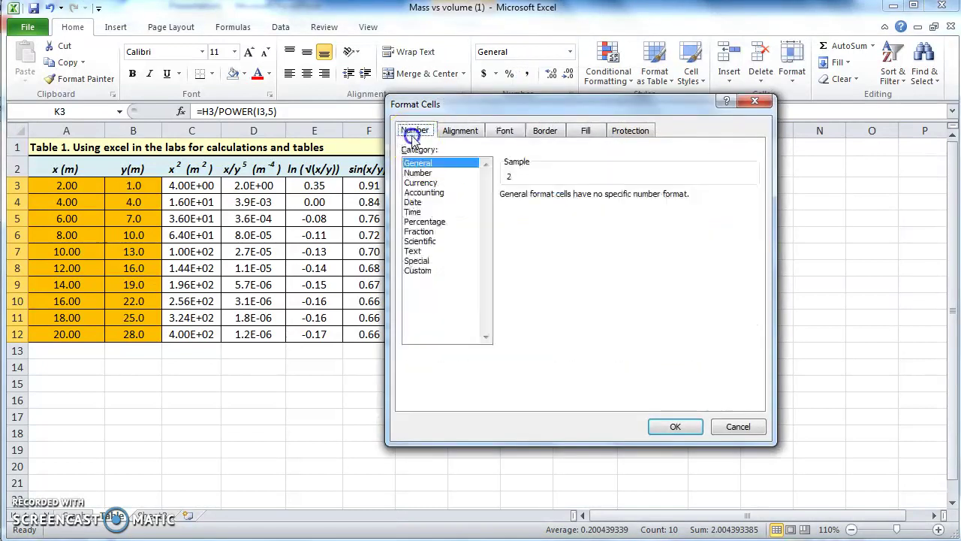
{"action": "left_click", "coordinate": [420, 241]}
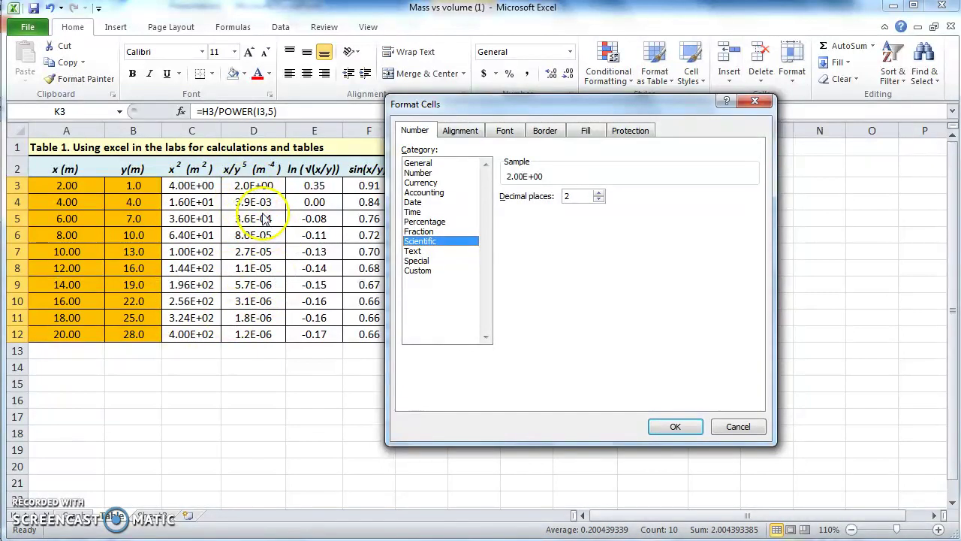
{"action": "left_click", "coordinate": [598, 200]}
{"action": "left_click", "coordinate": [674, 427]}
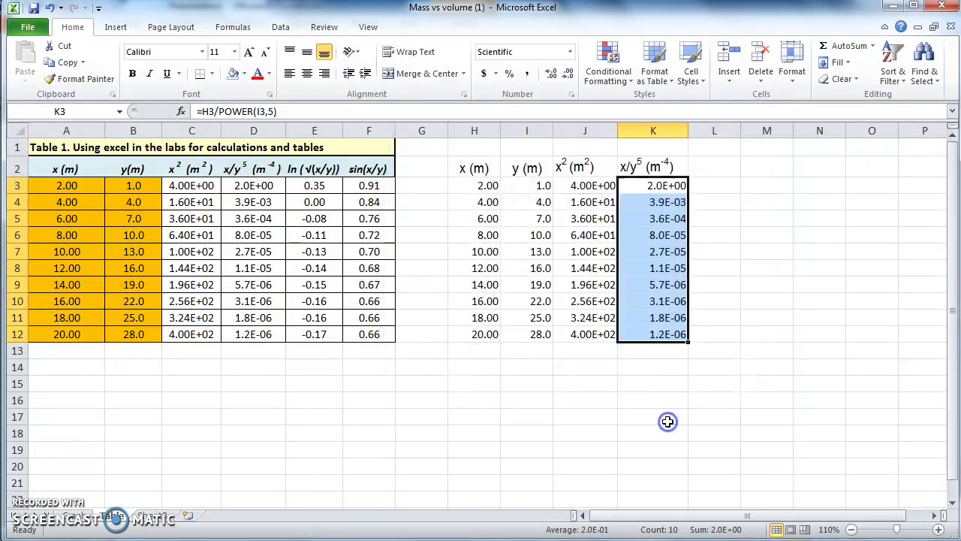
{"action": "left_click", "coordinate": [668, 422]}
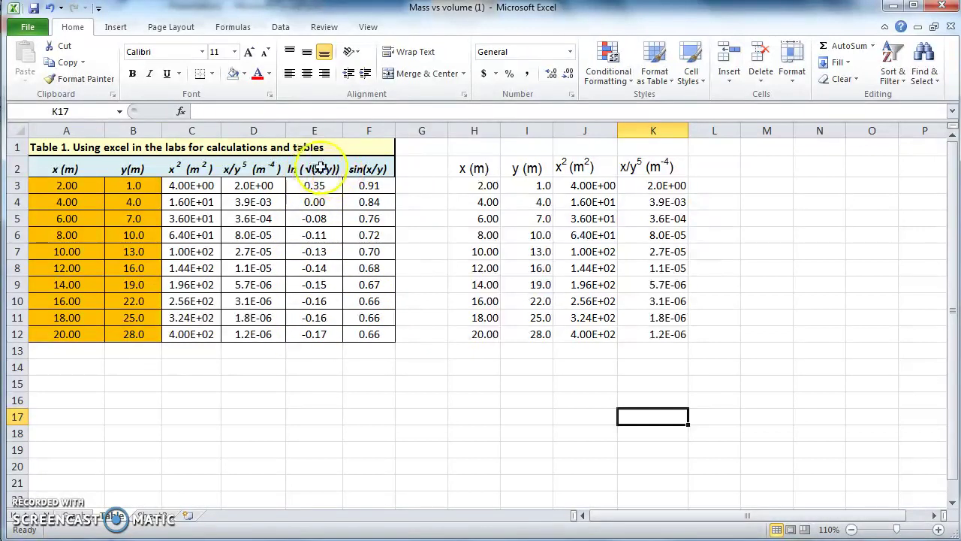
- Begin the next column header in cell L2 with the text ln(
{"action": "left_click", "coordinate": [704, 187]}
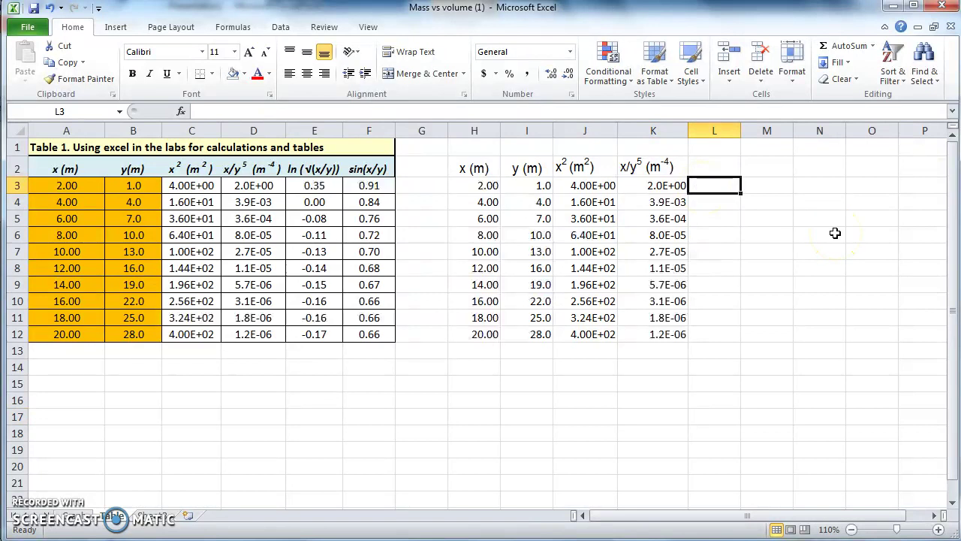
{"action": "key", "text": "Up"}
{"action": "type", "text": "l"}
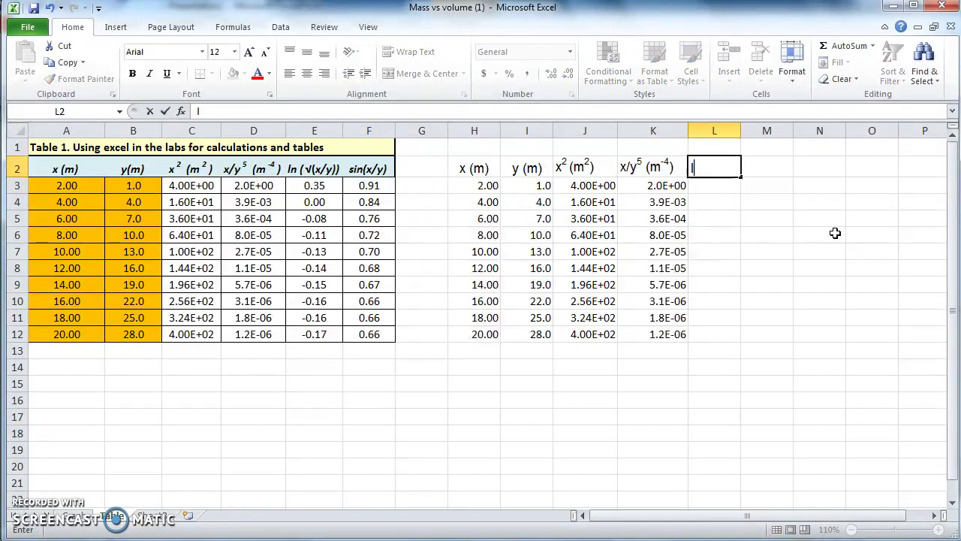
{"action": "type", "text": "n("}
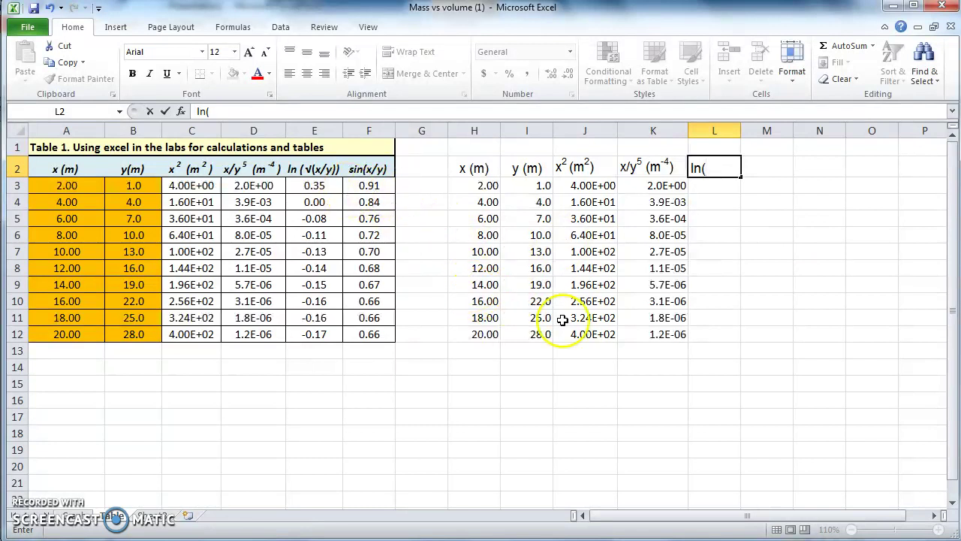
- Insert the square root symbol √ from the Mathematical Operators subset after ln( in the L2 header
{"action": "left_click", "coordinate": [112, 29]}
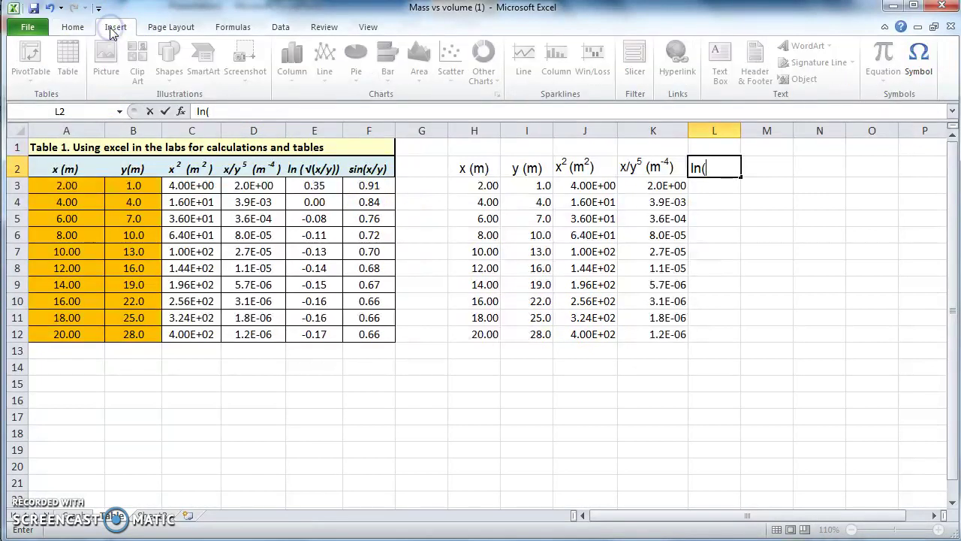
{"action": "left_click", "coordinate": [921, 61]}
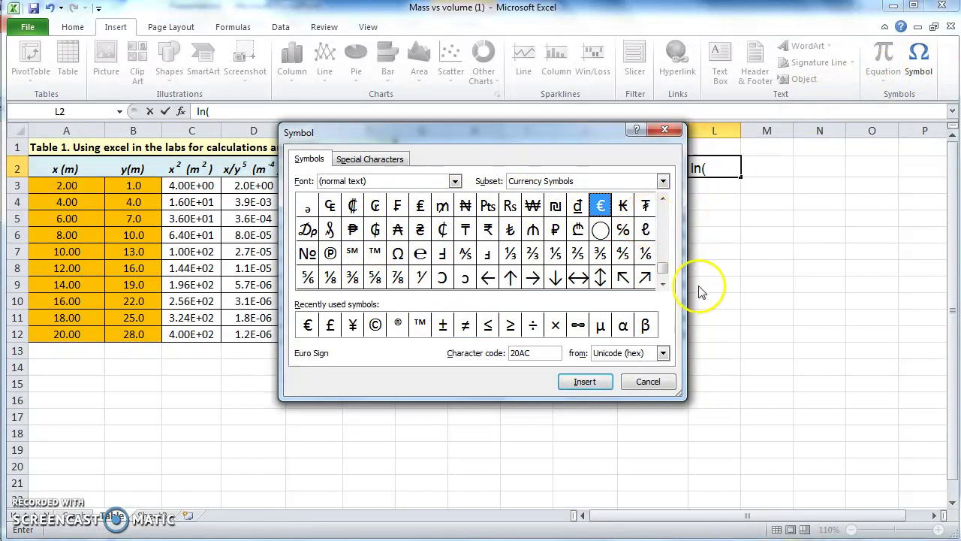
{"action": "left_click", "coordinate": [664, 285]}
{"action": "left_click", "coordinate": [664, 285]}
{"action": "left_click", "coordinate": [664, 285]}
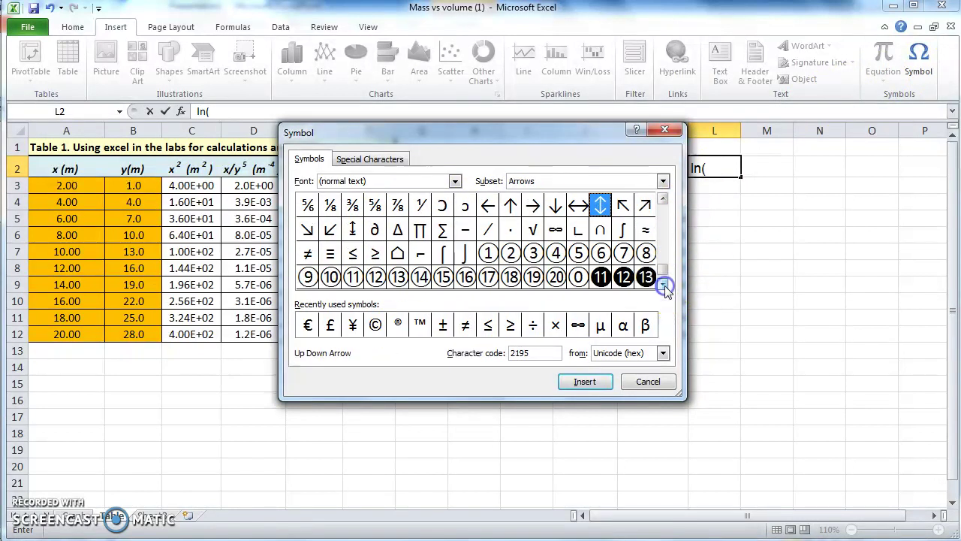
{"action": "left_click", "coordinate": [665, 200]}
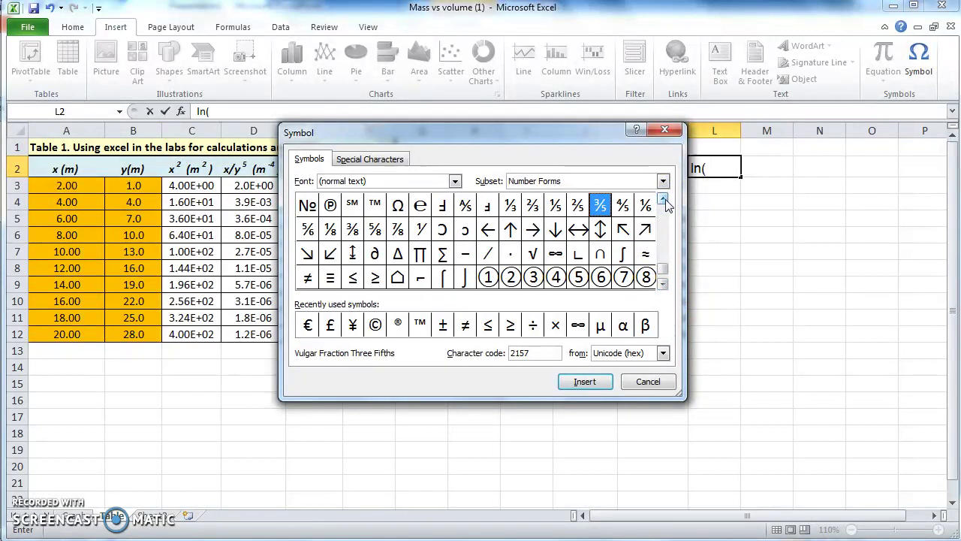
{"action": "left_click", "coordinate": [533, 255]}
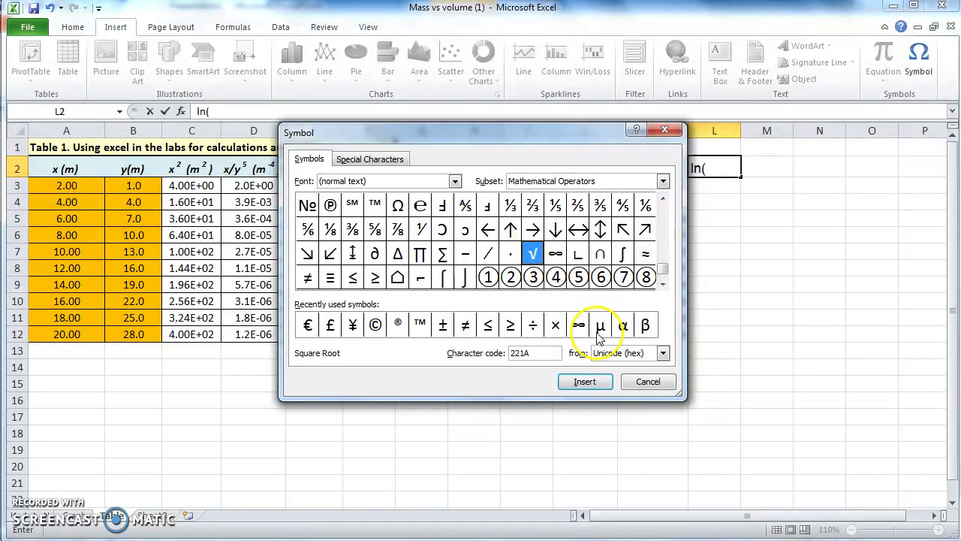
{"action": "left_click", "coordinate": [578, 383]}
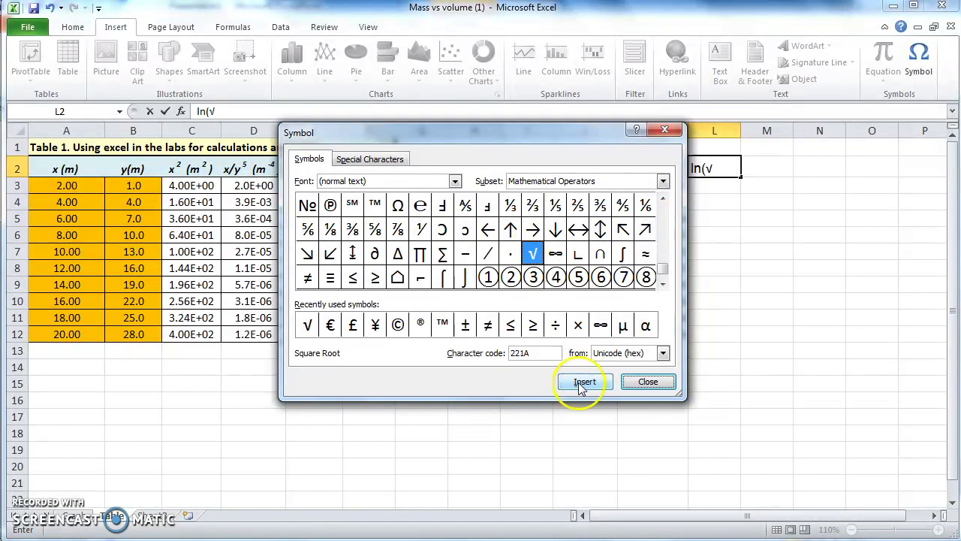
{"action": "left_click", "coordinate": [631, 383]}
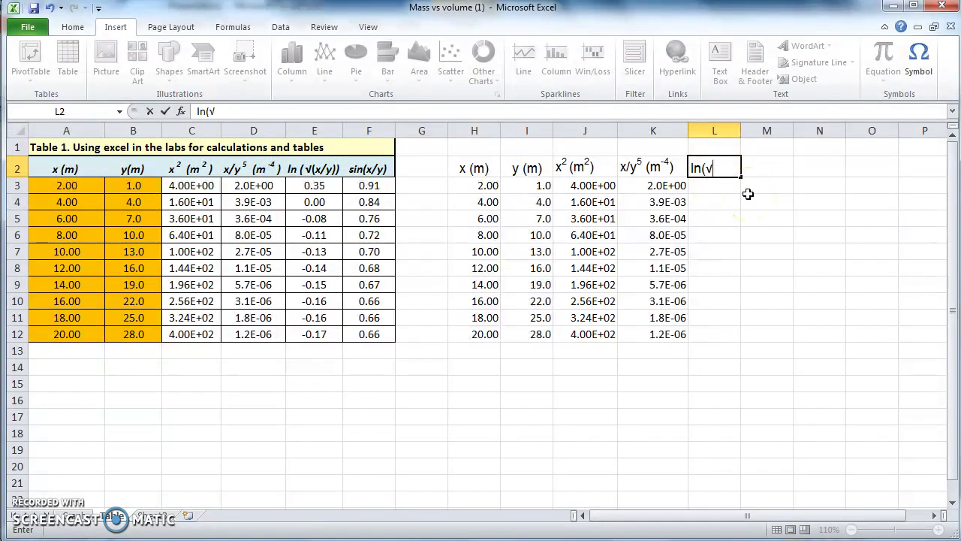
- Complete the L2 header with (x/y)) so it reads ln(√(x/y)), and widen column L to fit it
{"action": "type", "text": "(x/y))"}
{"action": "key", "text": "Return"}
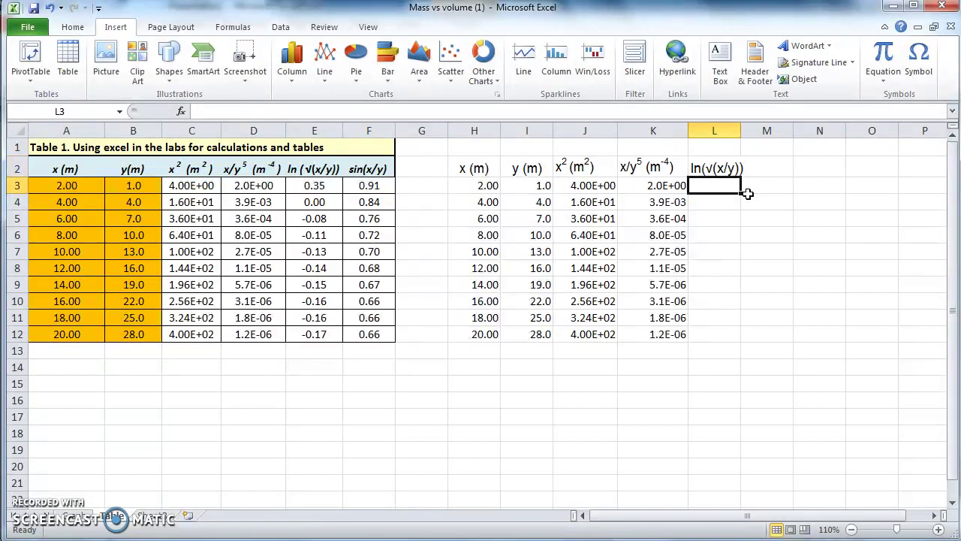
{"action": "left_click_drag", "start_coordinate": [742, 133], "coordinate": [751, 137]}
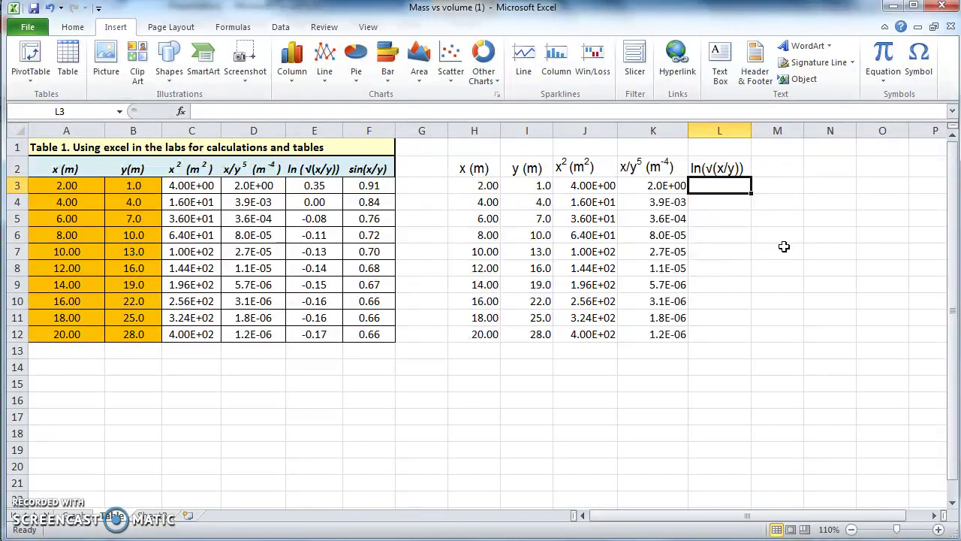
- Start a formula in cell L3 and open the function browser for choosing a function
{"action": "type", "text": "="}
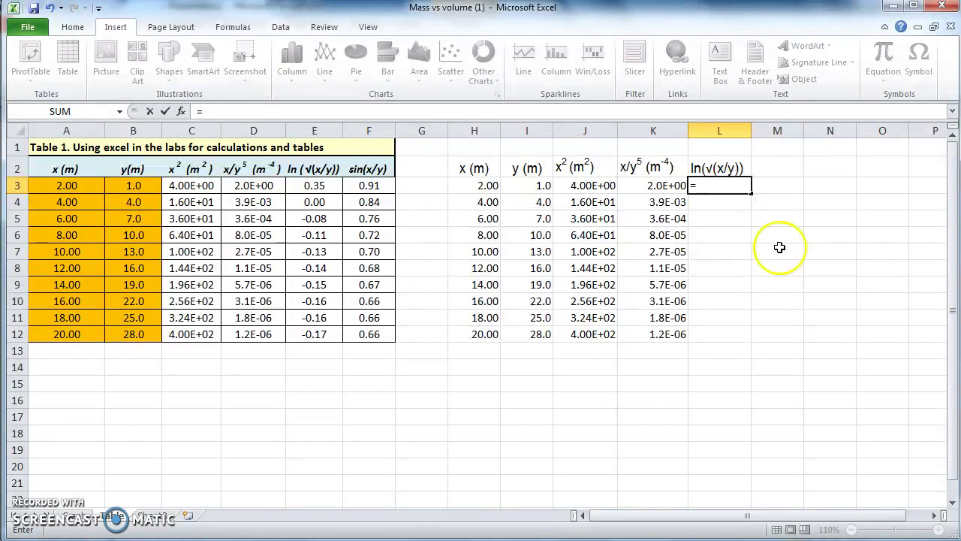
{"action": "left_click", "coordinate": [183, 111]}
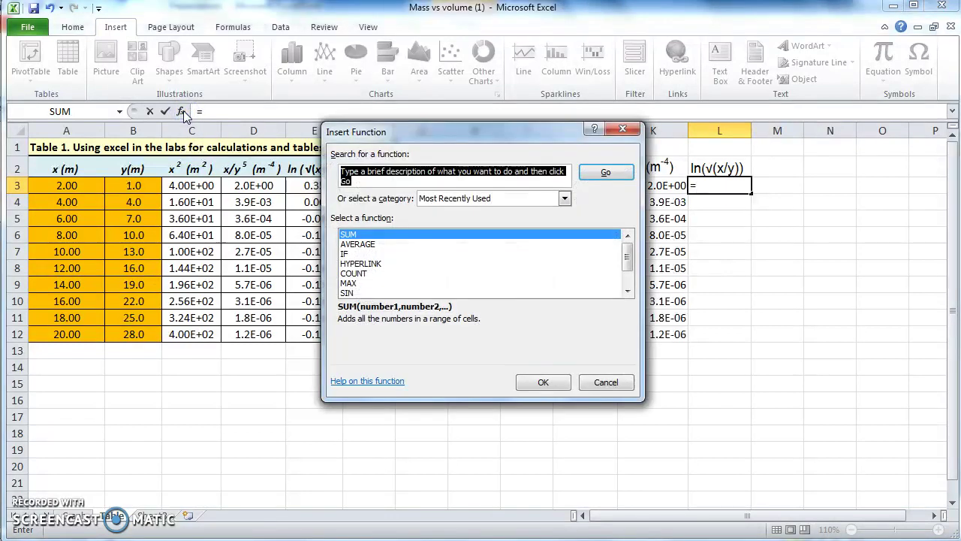